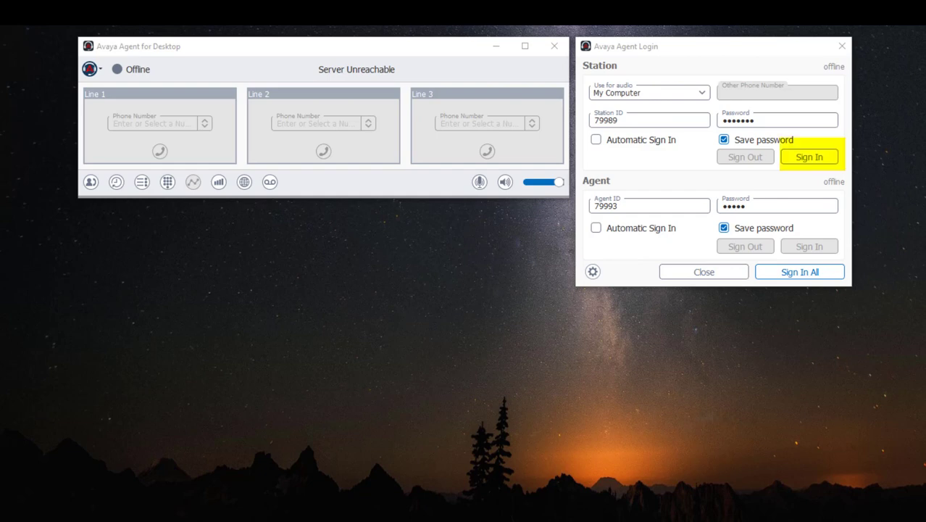
# Step: Sign in the station with its saved ID and password
pyautogui.click(829, 158)
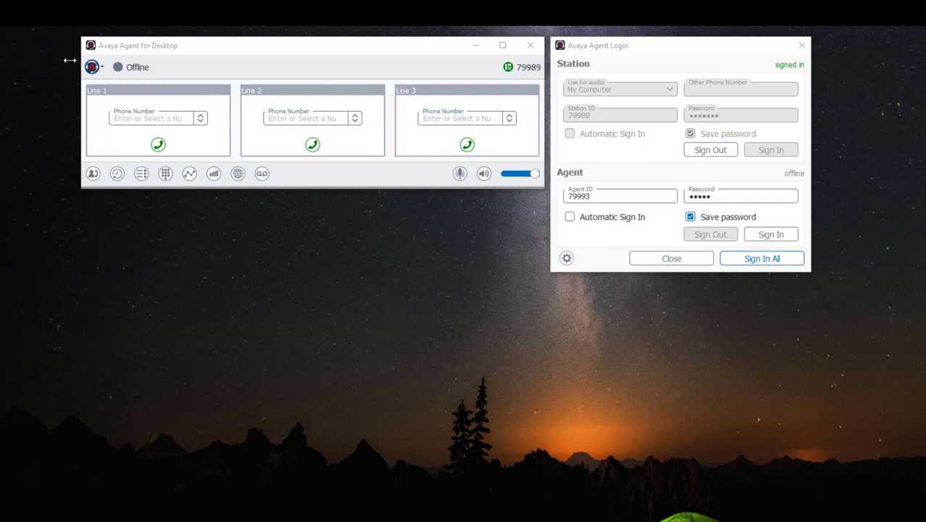
# Step: Open the Audio settings, check the available audio output devices and test the audio output
pyautogui.click(93, 67)
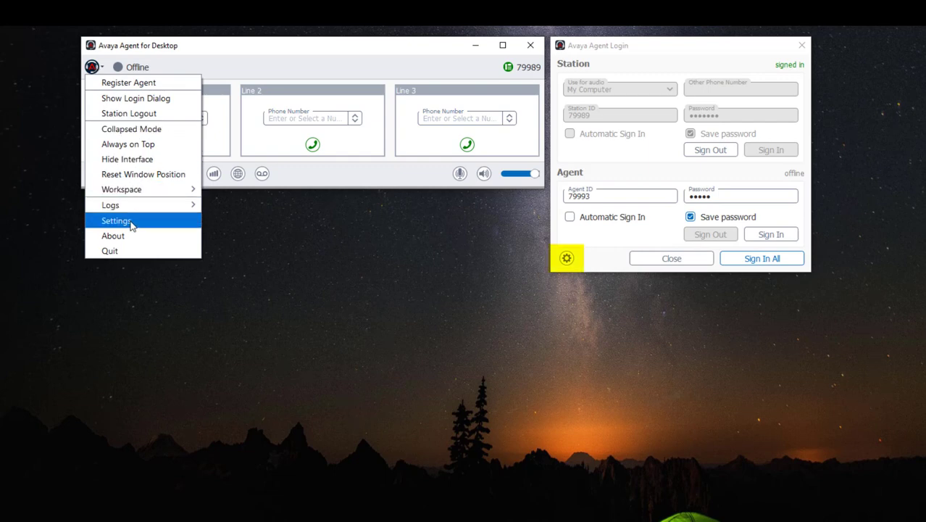
pyautogui.click(567, 259)
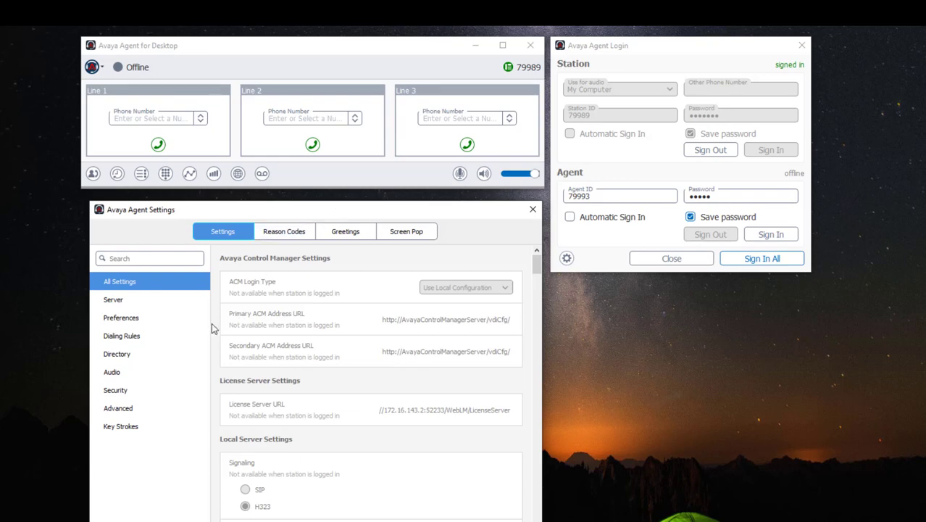
pyautogui.click(124, 376)
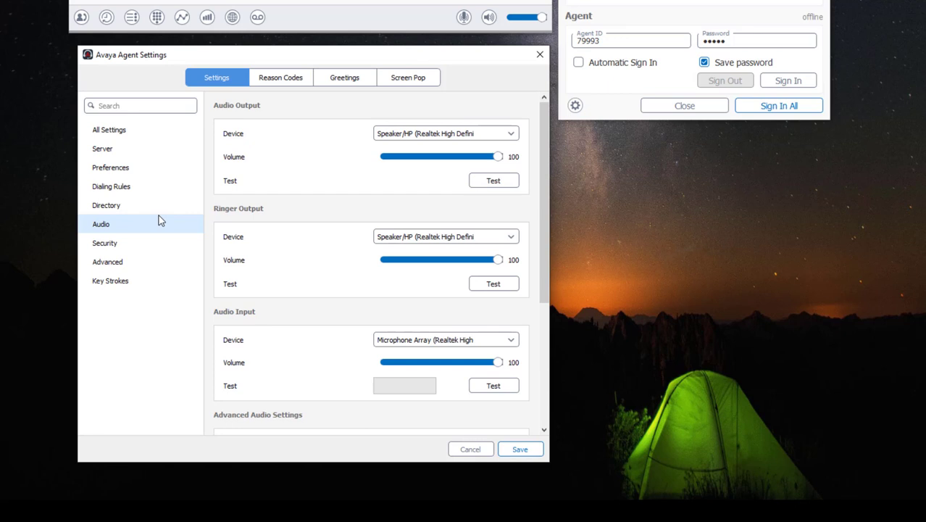
pyautogui.click(511, 135)
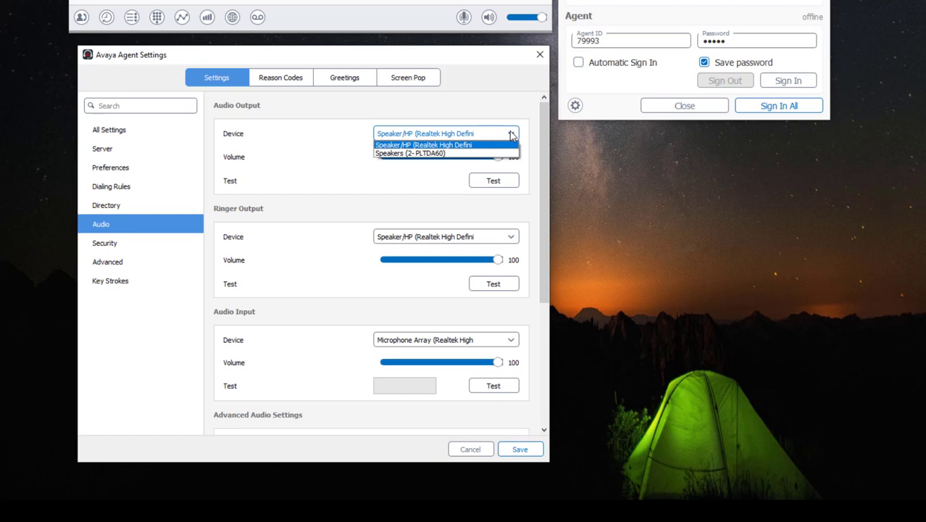
pyautogui.click(467, 161)
pyautogui.click(495, 182)
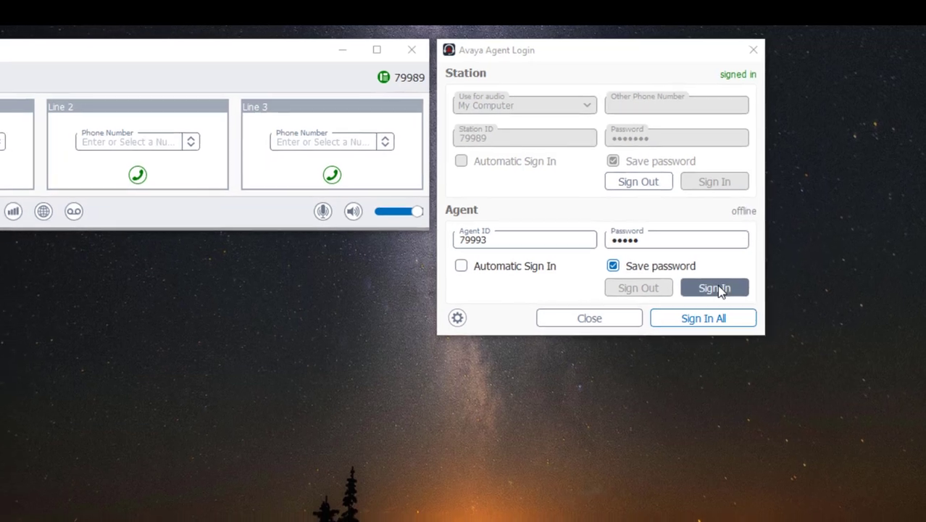
# Step: Sign in the agent through the login dialog and the Login feature
pyautogui.click(704, 293)
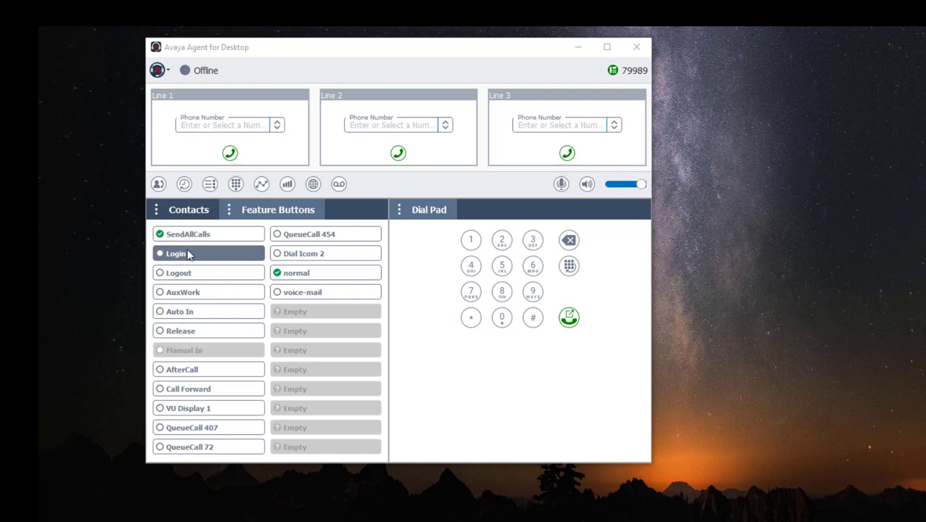
pyautogui.click(187, 254)
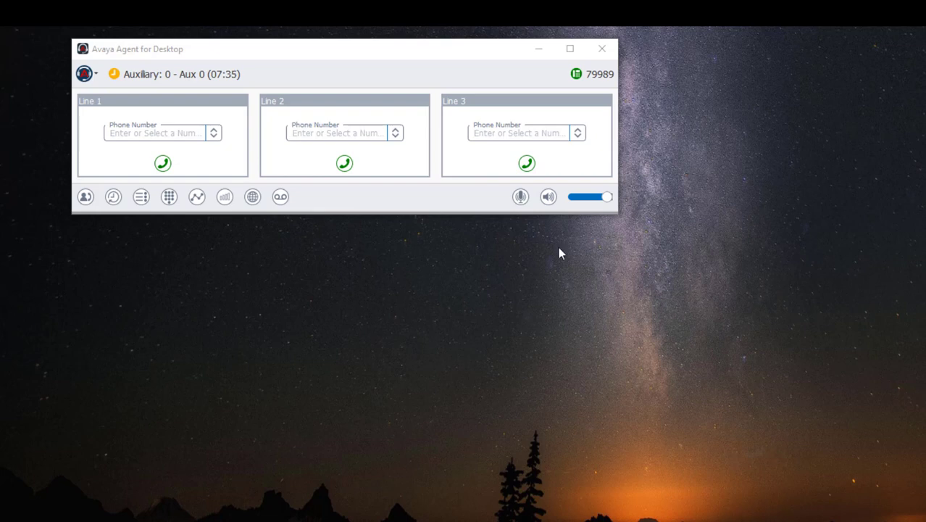
# Step: Show the feature buttons and make the agent ready for calls with Auto In
pyautogui.click(141, 197)
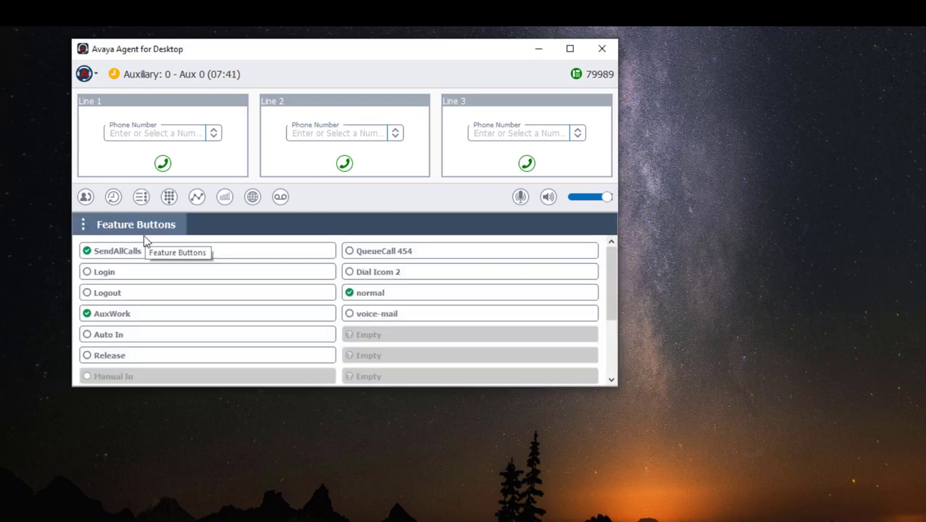
pyautogui.click(115, 338)
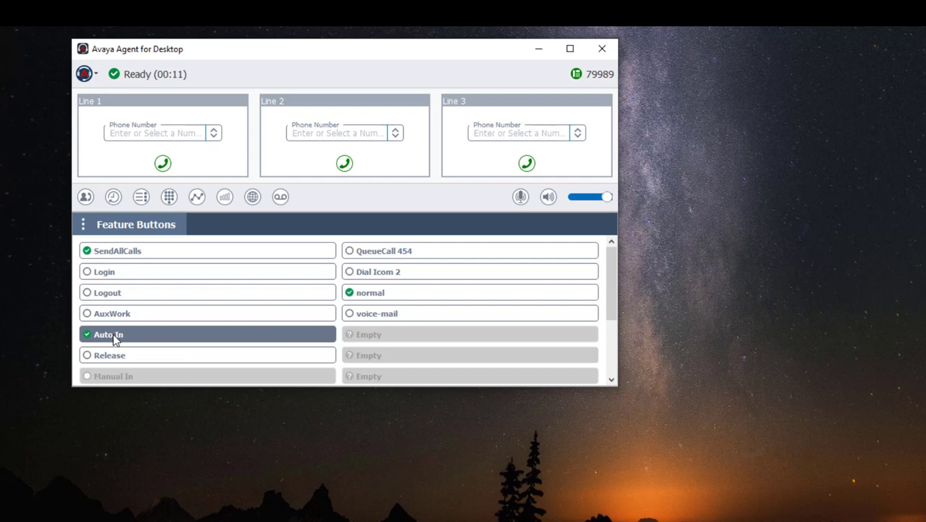
# Step: Put the agent into AuxWork with reason code 0
pyautogui.click(118, 316)
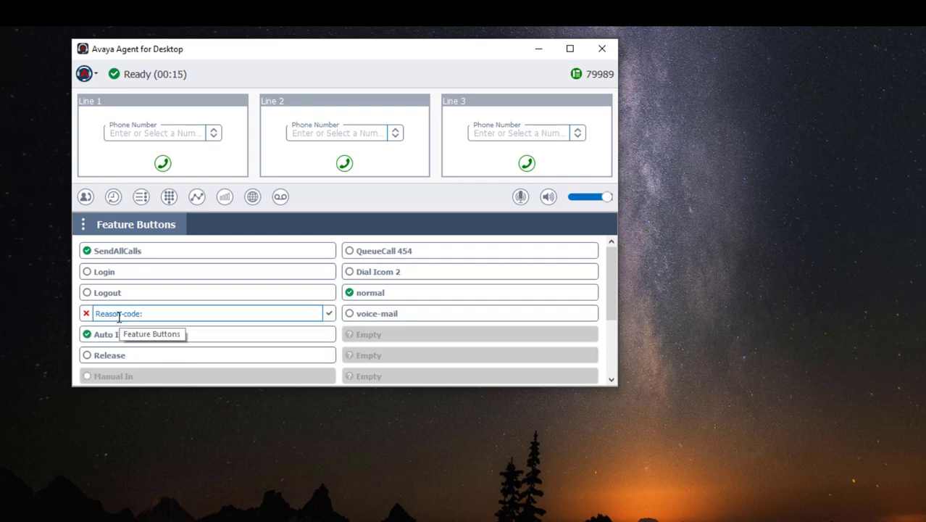
pyautogui.write('0')
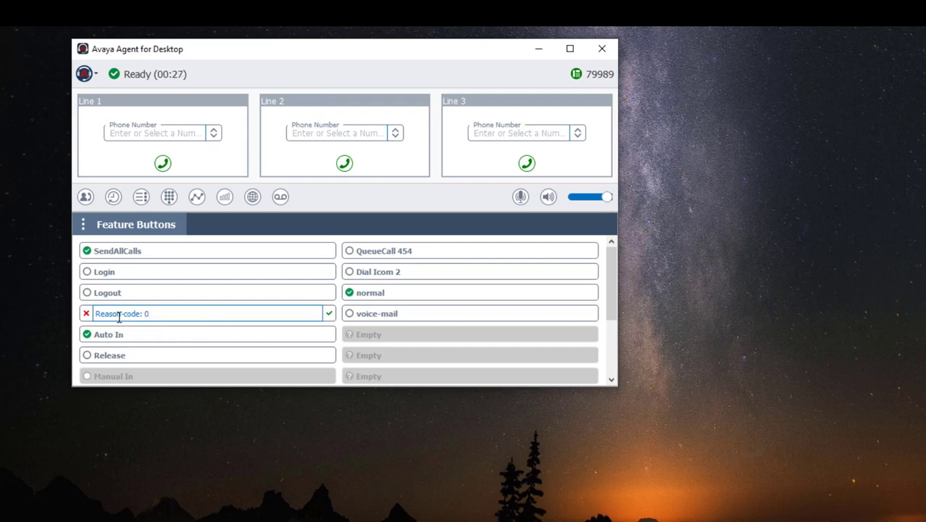
pyautogui.press('Return')
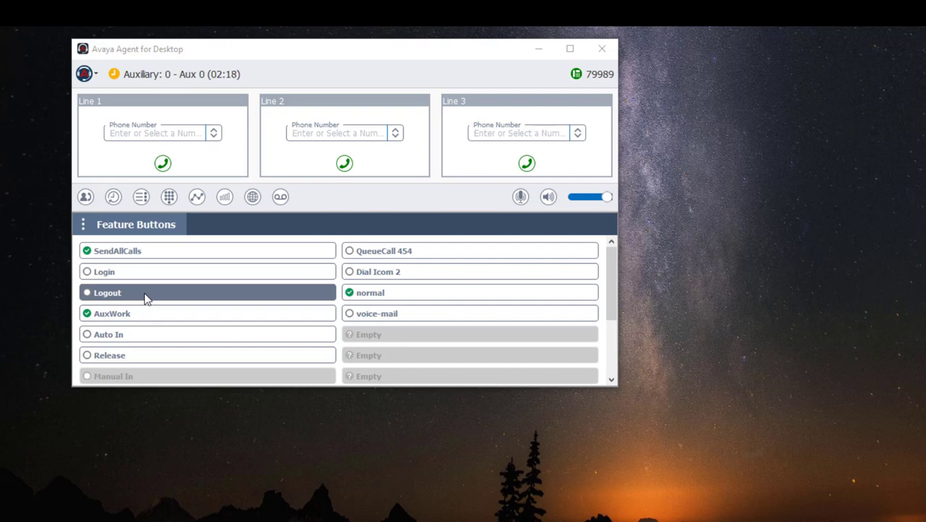
# Step: Log the agent out
pyautogui.click(87, 77)
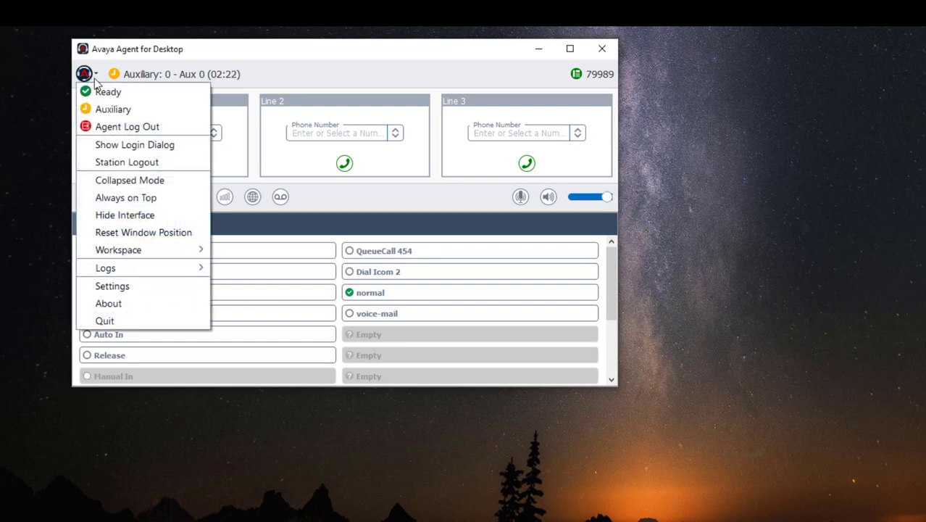
pyautogui.click(116, 127)
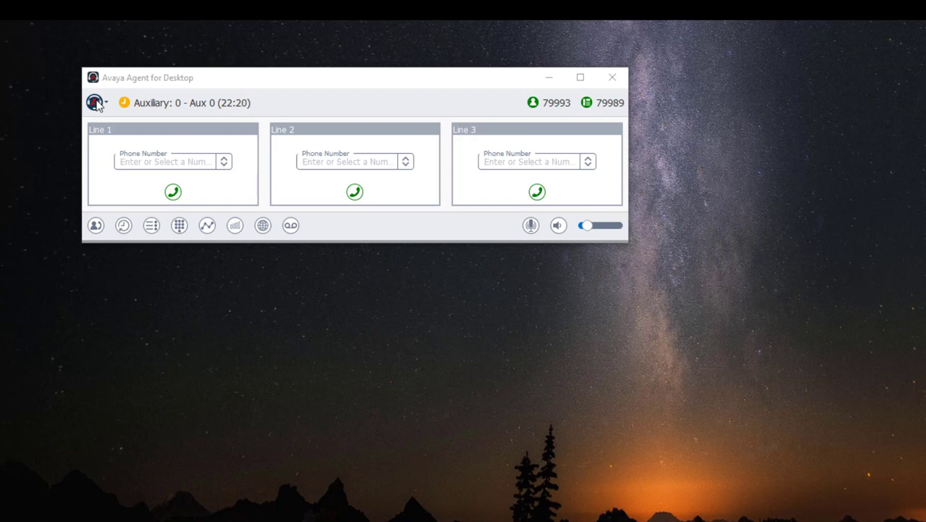
# Step: Open the Preferences settings and look through the agent and common options
pyautogui.click(95, 102)
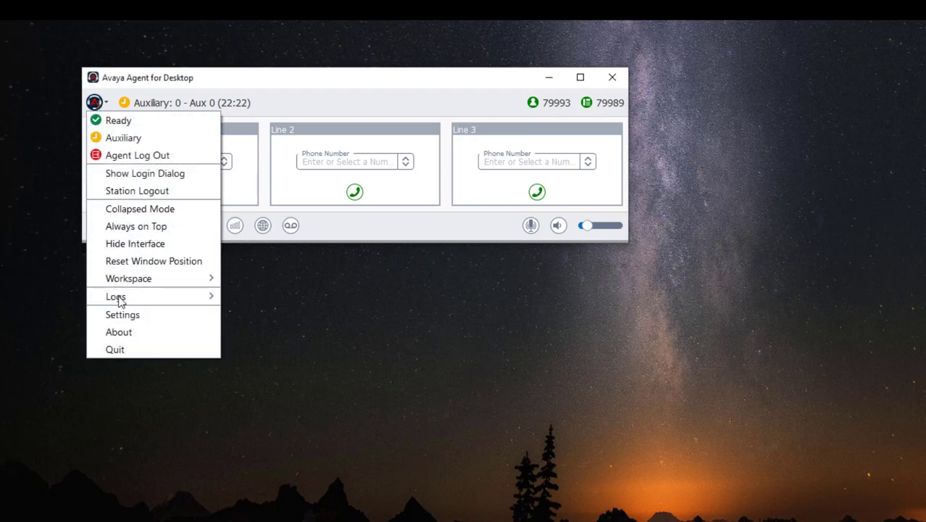
pyautogui.click(123, 315)
pyautogui.click(223, 220)
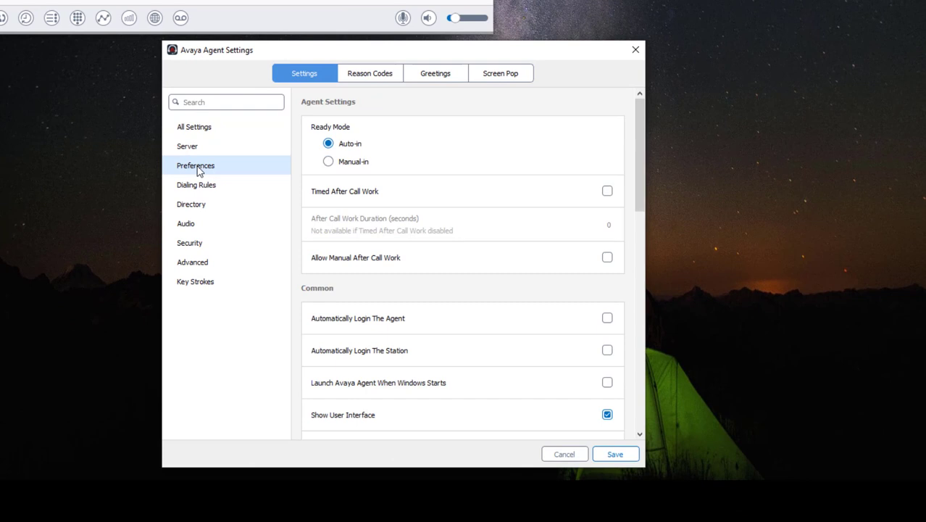
pyautogui.moveTo(641, 153); pyautogui.dragTo(641, 369)
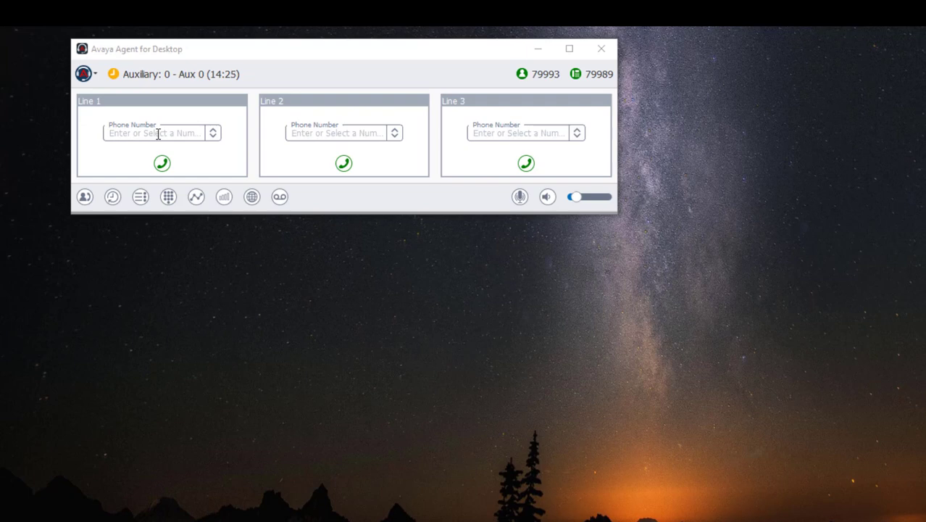
# Step: Paste the phone number into Line 1 and place the call
pyautogui.click(158, 134)
pyautogui.hotkey('ctrl', 'v')
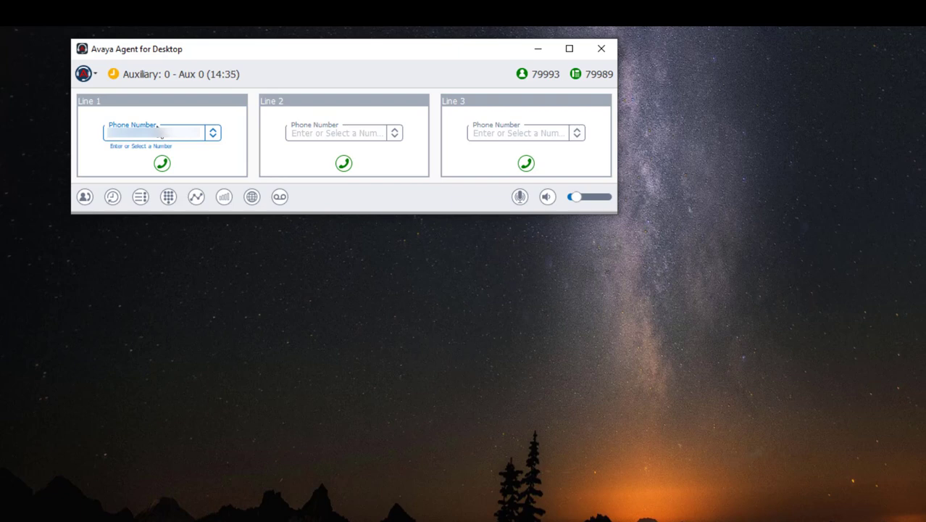
pyautogui.click(163, 164)
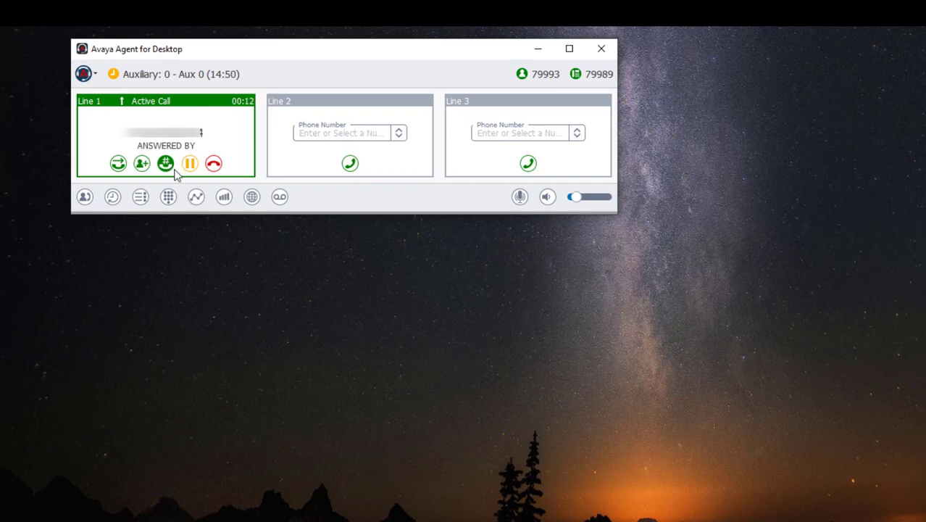
# Step: Put the Line 1 call on hold and resume it
pyautogui.click(189, 164)
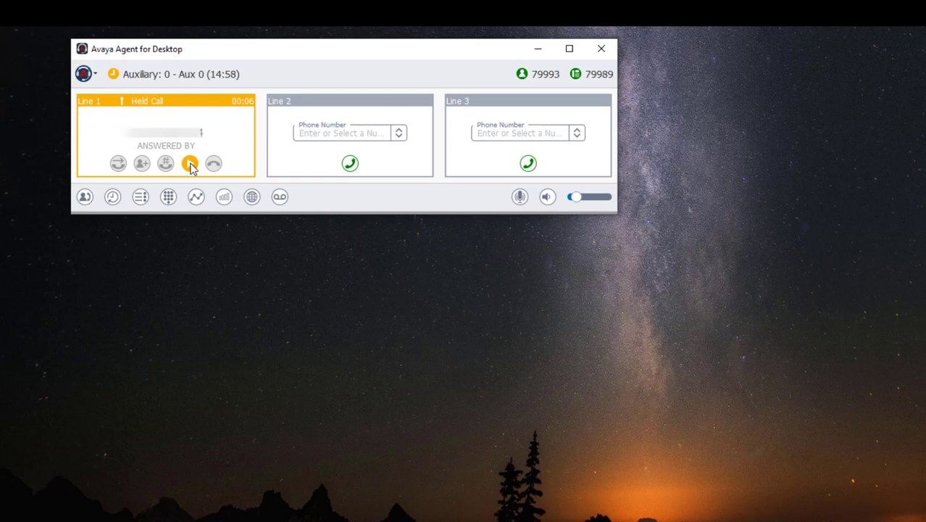
pyautogui.click(190, 164)
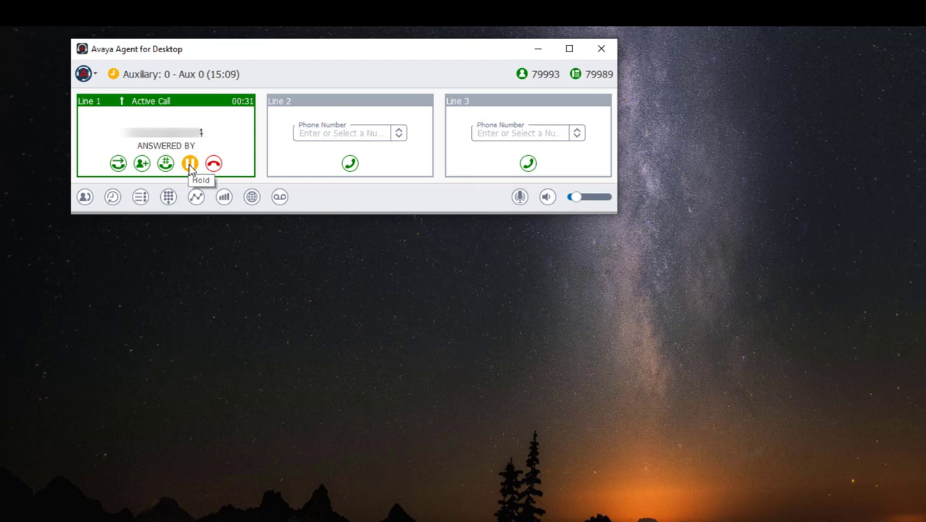
# Step: Transfer the Line 1 call to the pasted destination number and complete the transfer
pyautogui.click(118, 165)
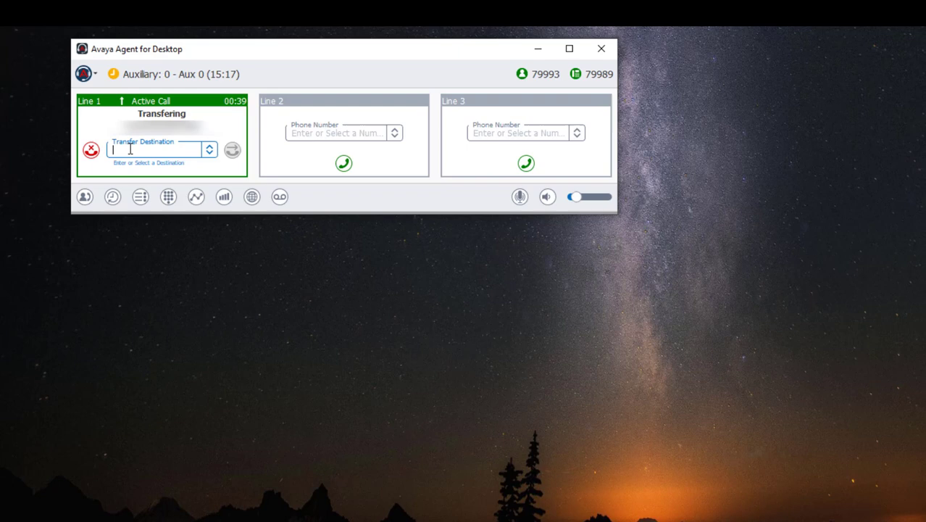
pyautogui.hotkey('ctrl', 'v')
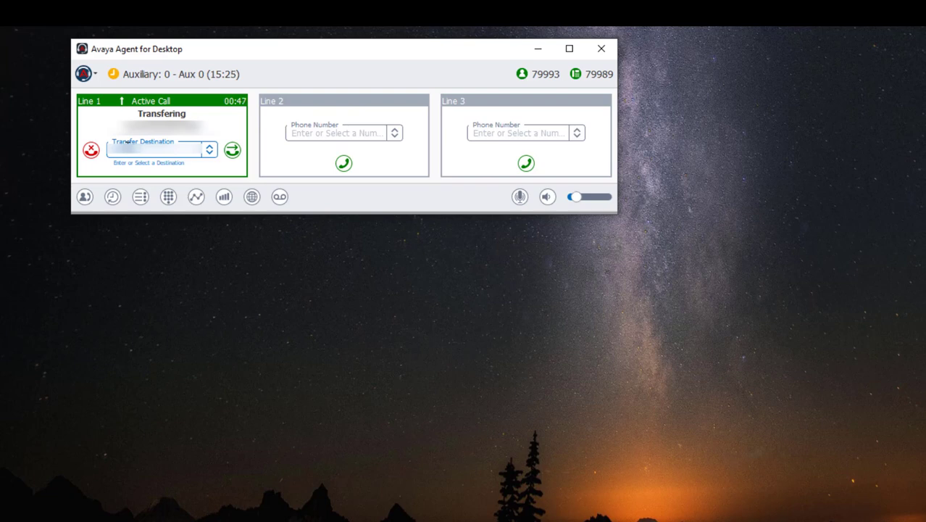
pyautogui.press('Return')
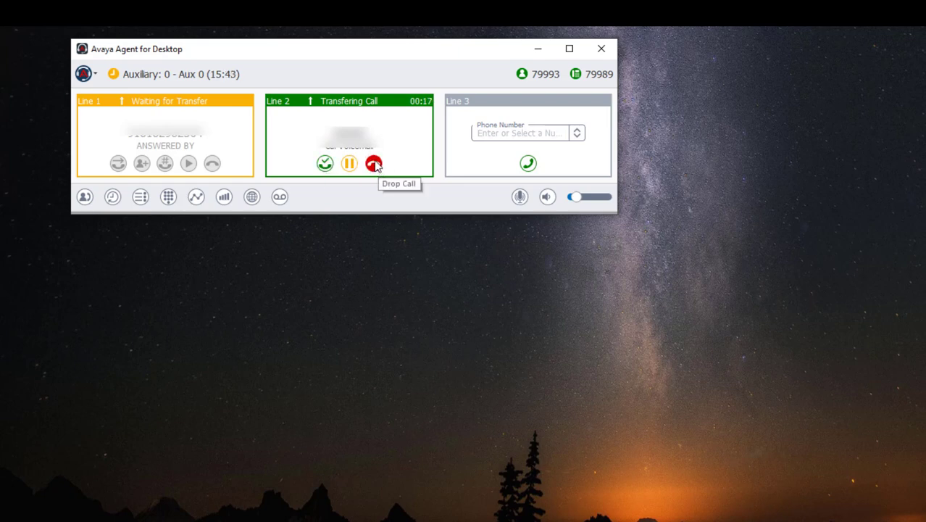
pyautogui.click(325, 163)
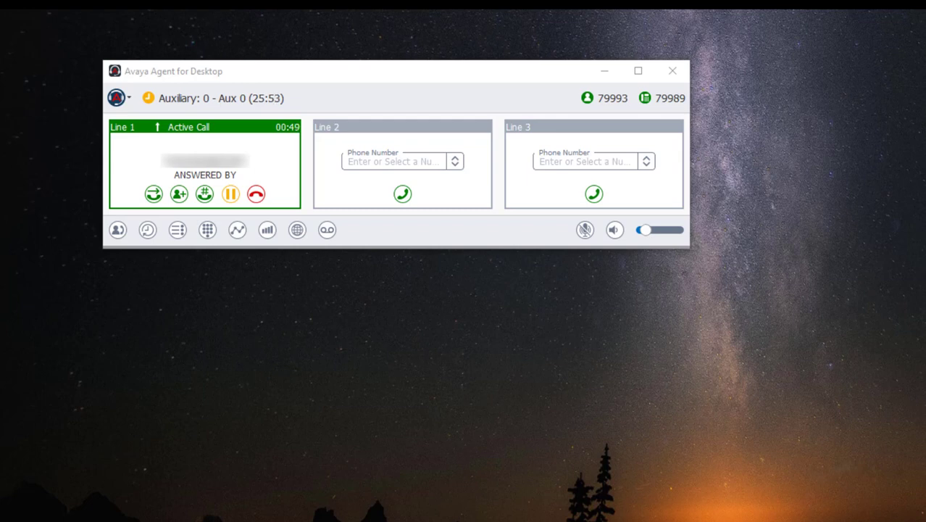
# Step: Add a second attendee to the active Line 1 call by number and complete the conference
pyautogui.click(179, 194)
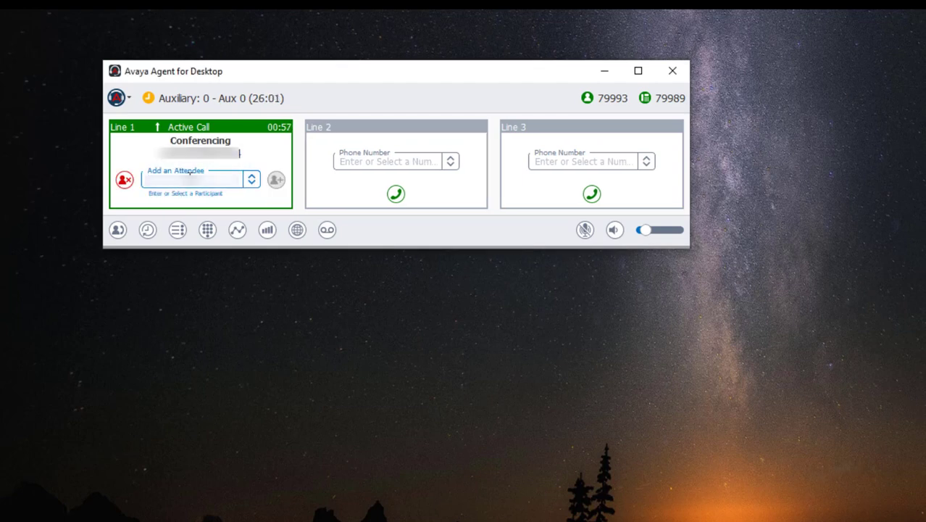
pyautogui.write('79')
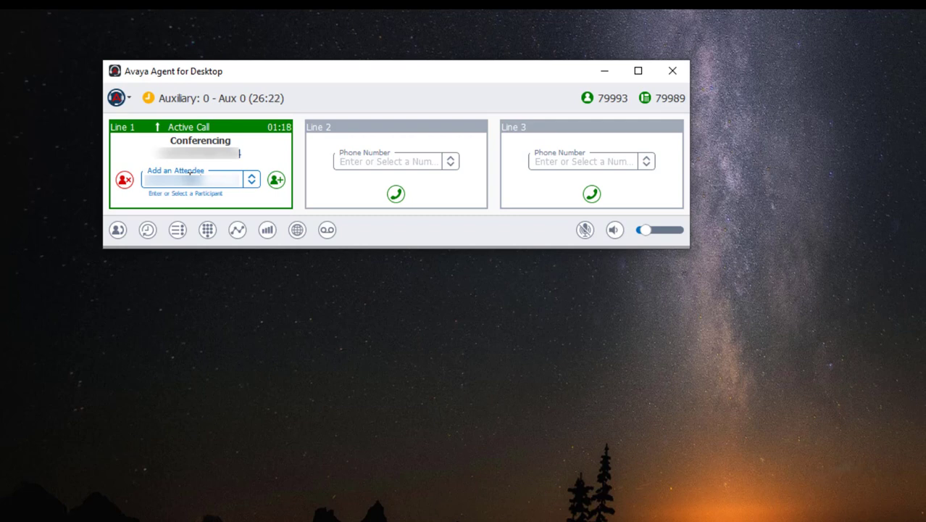
pyautogui.press('Return')
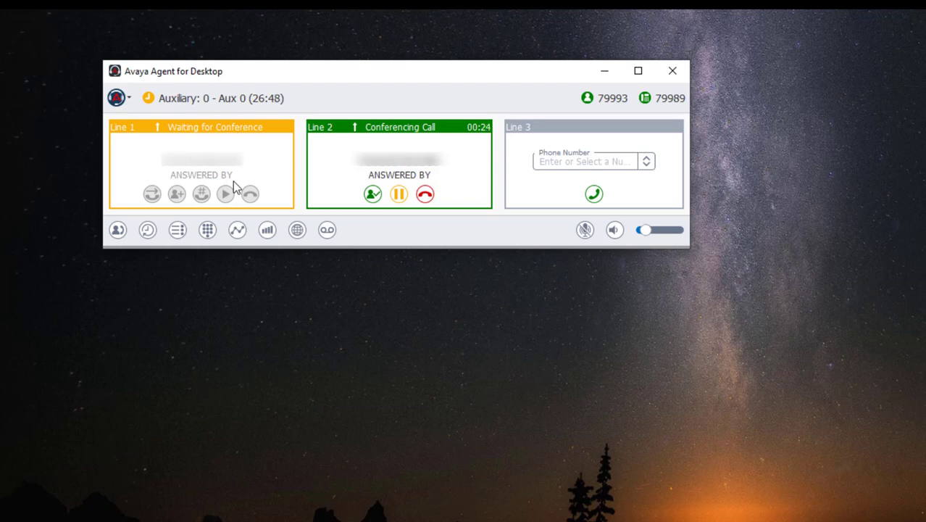
pyautogui.click(376, 197)
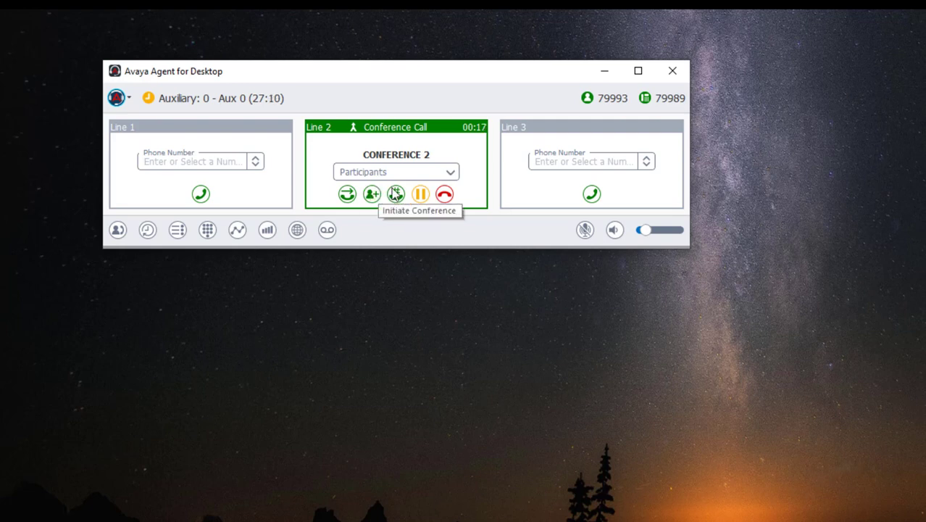
# Step: Drop the last participant from the conference call on Line 2
pyautogui.click(449, 174)
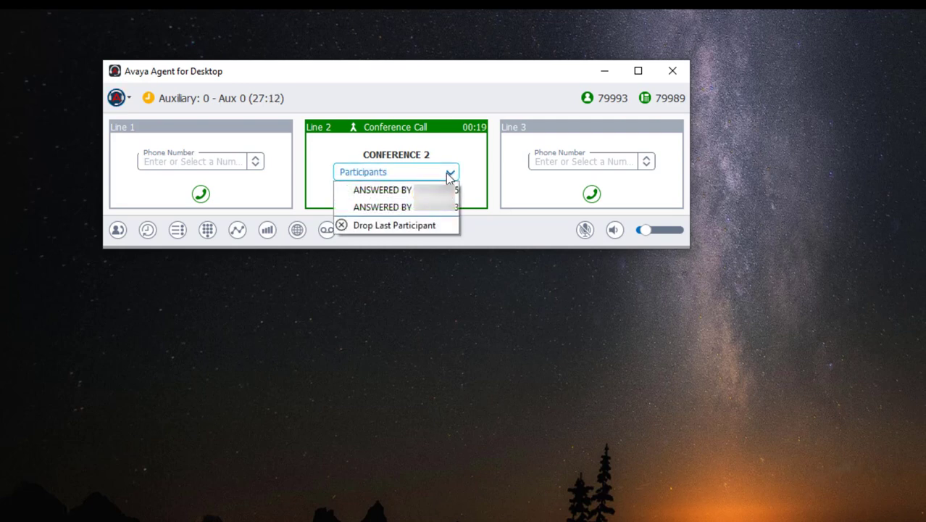
pyautogui.click(427, 225)
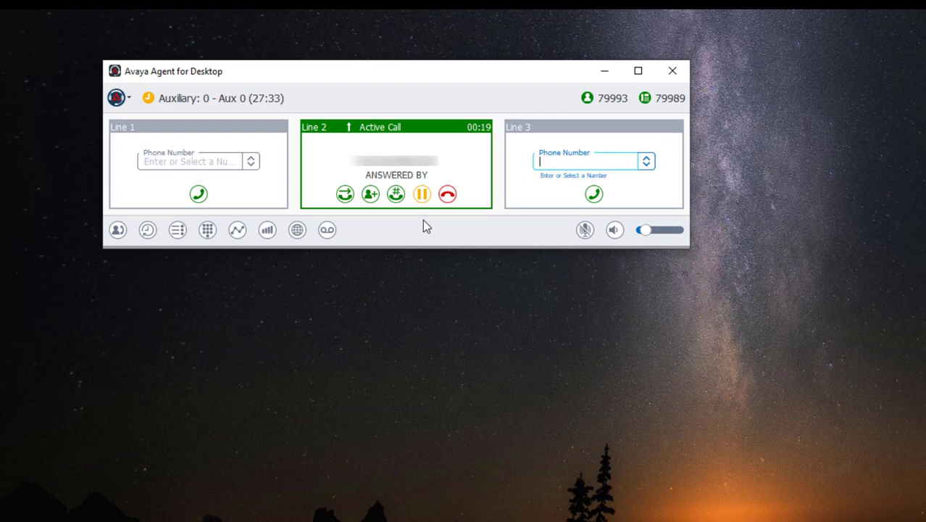
# Step: Show the dial pad, open DTMF tone entry for the Line 2 call, and return to the call controls
pyautogui.click(207, 231)
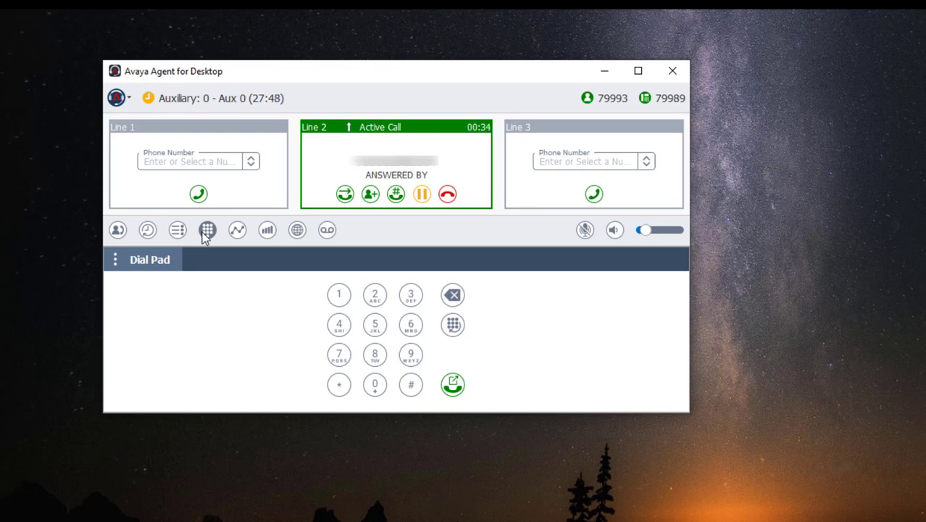
pyautogui.click(396, 194)
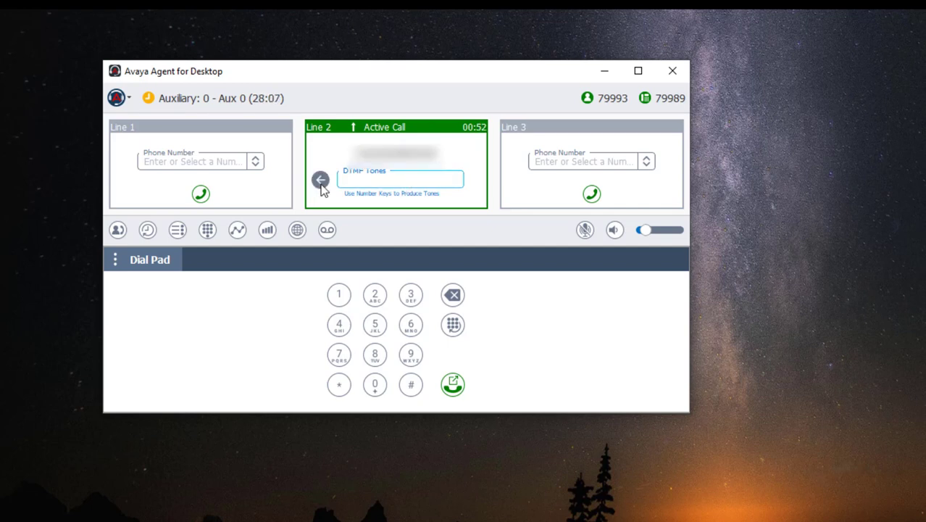
pyautogui.click(320, 181)
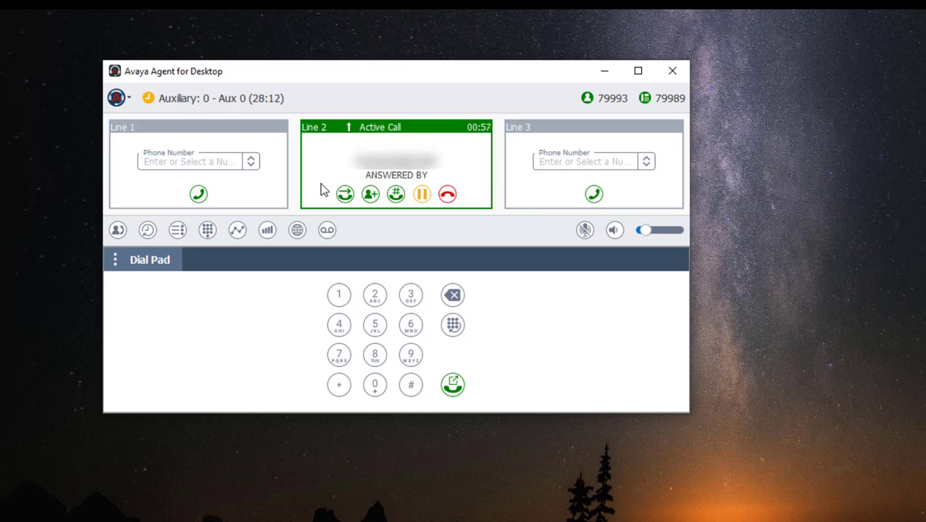
# Step: End the active call on Line 2
pyautogui.click(448, 194)
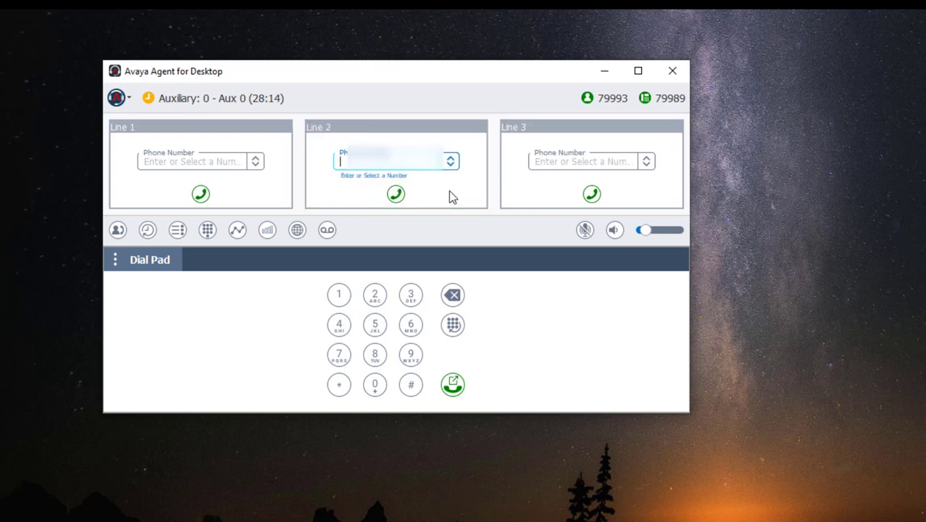
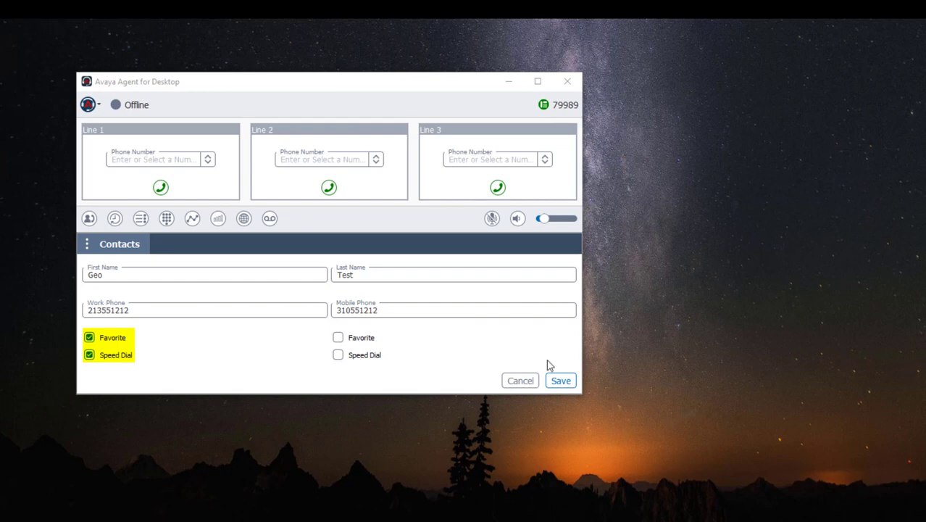
# Step: Save the contact with its work phone set as Favorite and Speed Dial, and show the number choices for Line 1
pyautogui.click(560, 381)
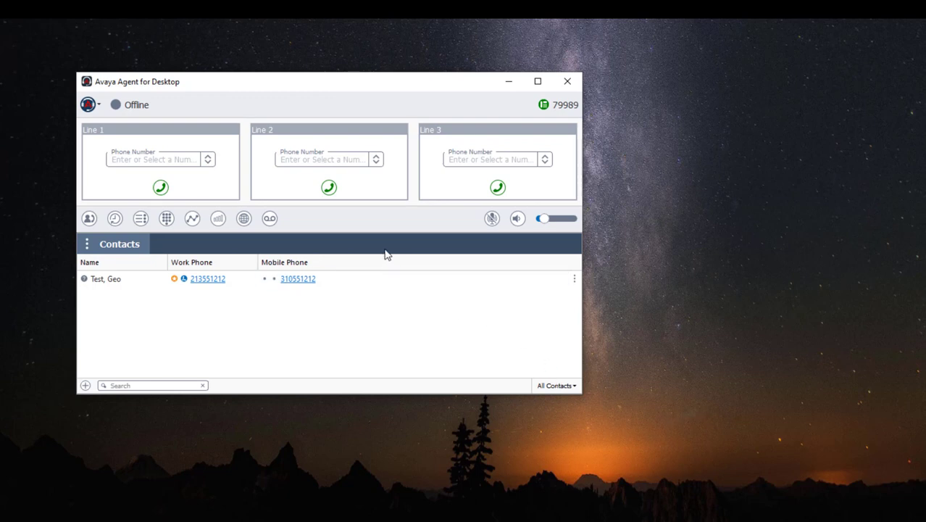
pyautogui.click(207, 160)
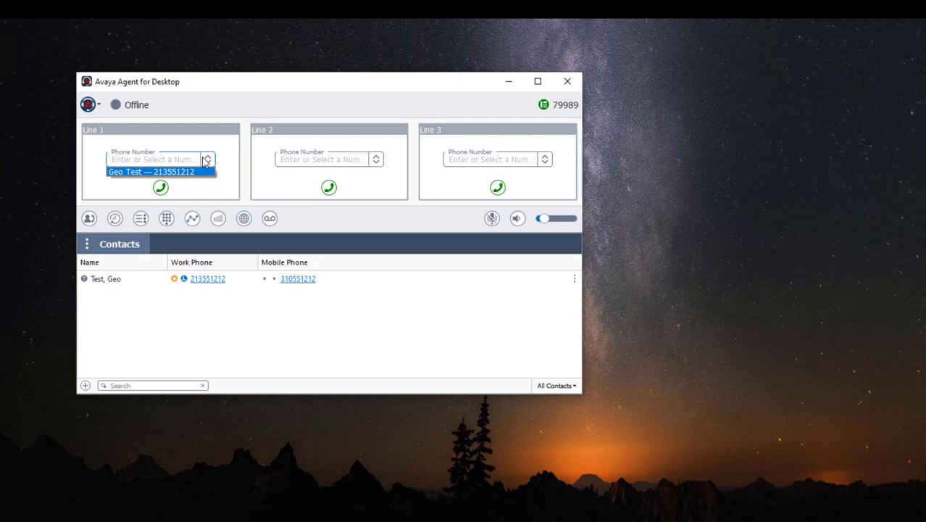
# Step: Show the contact's edit and delete options, open the contact for editing and save it, and access the All Contacts filter
pyautogui.click(574, 280)
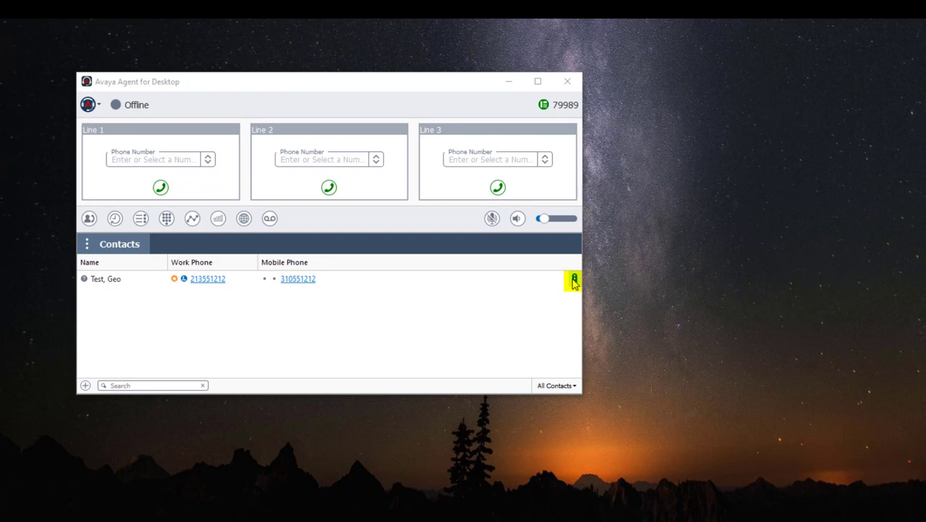
pyautogui.click(574, 280)
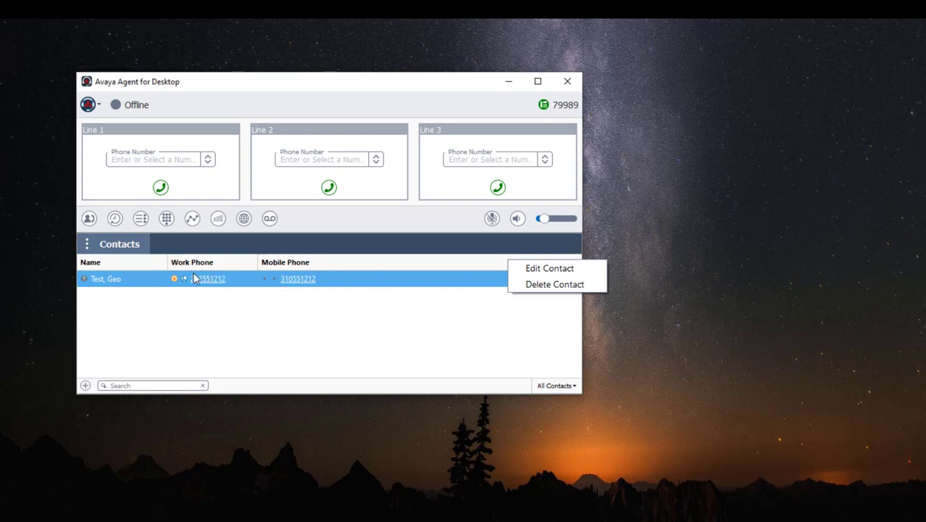
pyautogui.rightClick(118, 284)
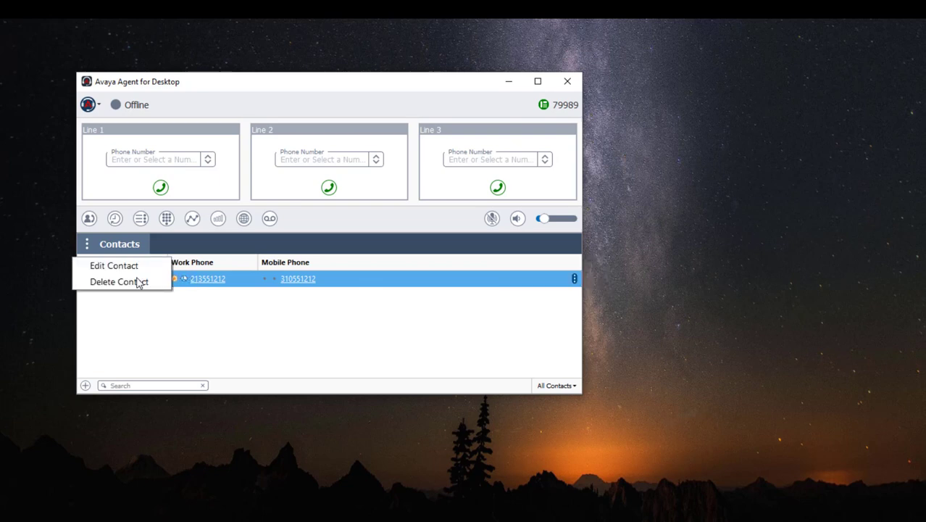
pyautogui.click(139, 289)
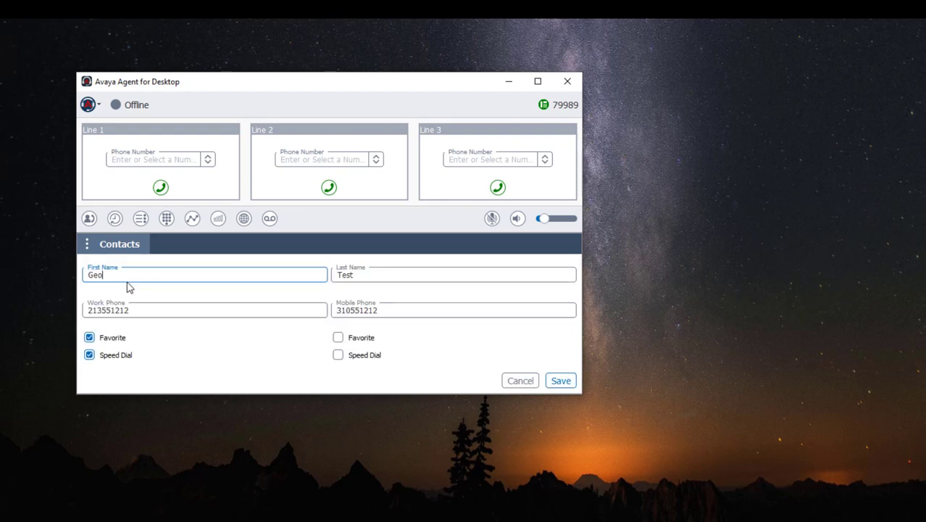
pyautogui.click(561, 382)
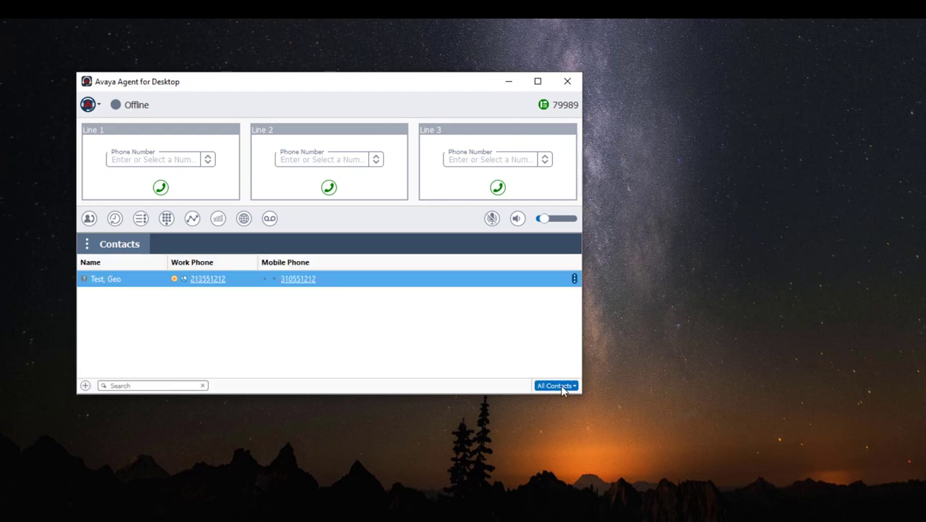
pyautogui.click(556, 386)
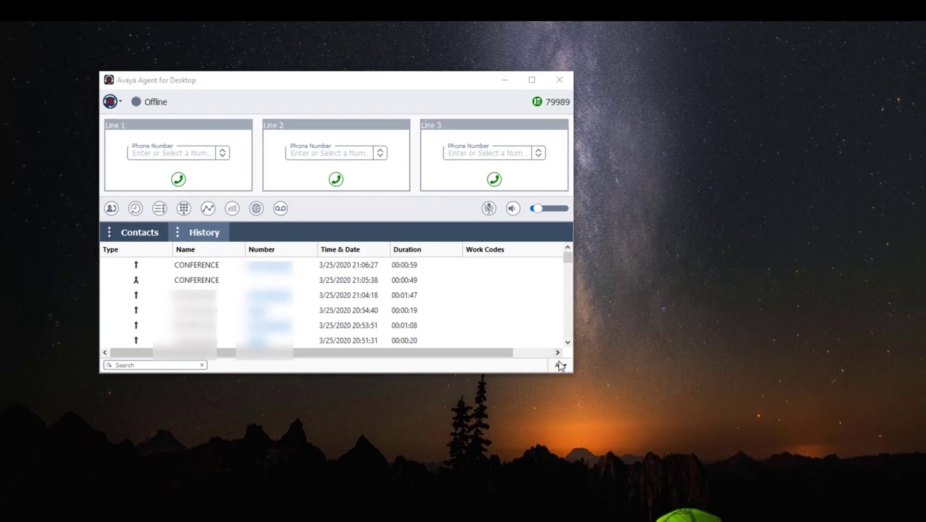
# Step: Show the call history's time period filter choices and activate the history search field
pyautogui.click(560, 364)
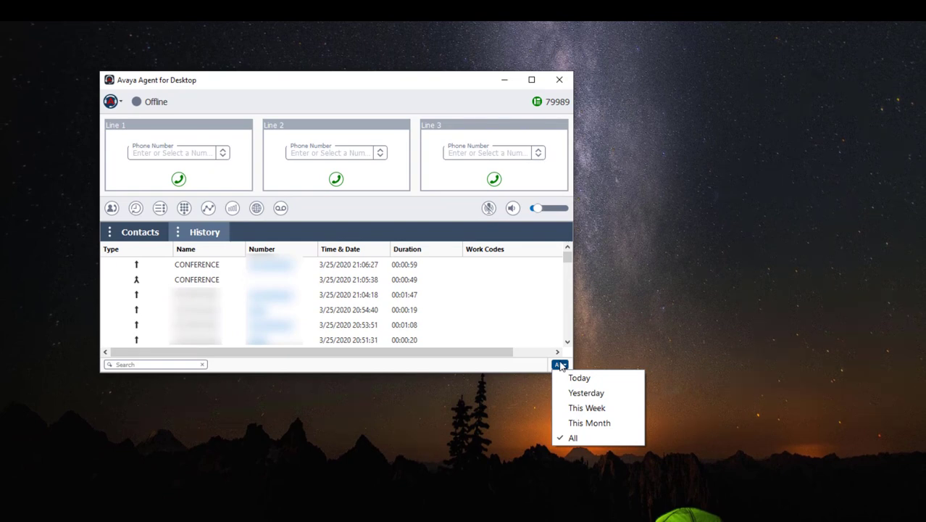
pyautogui.click(176, 366)
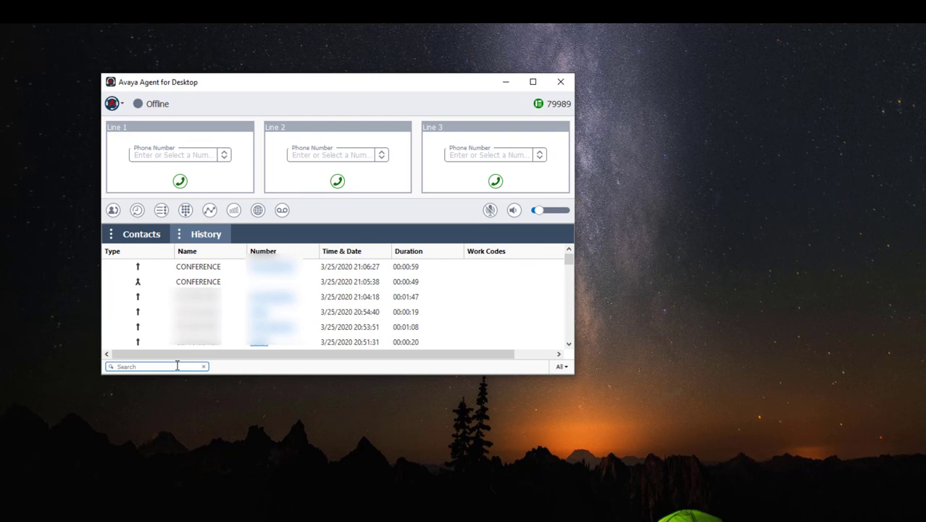
# Step: Delete the most recent CONFERENCE record from the call history and select all remaining records
pyautogui.click(201, 269)
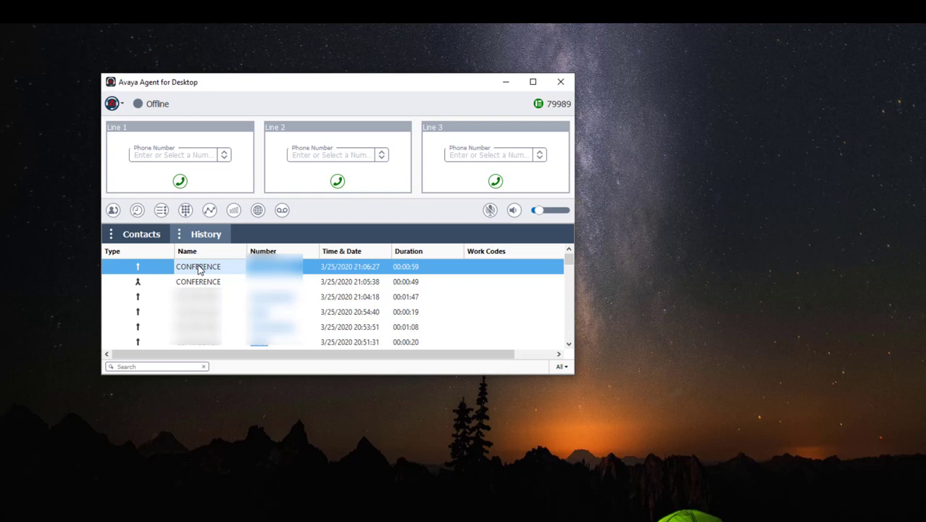
pyautogui.rightClick(201, 269)
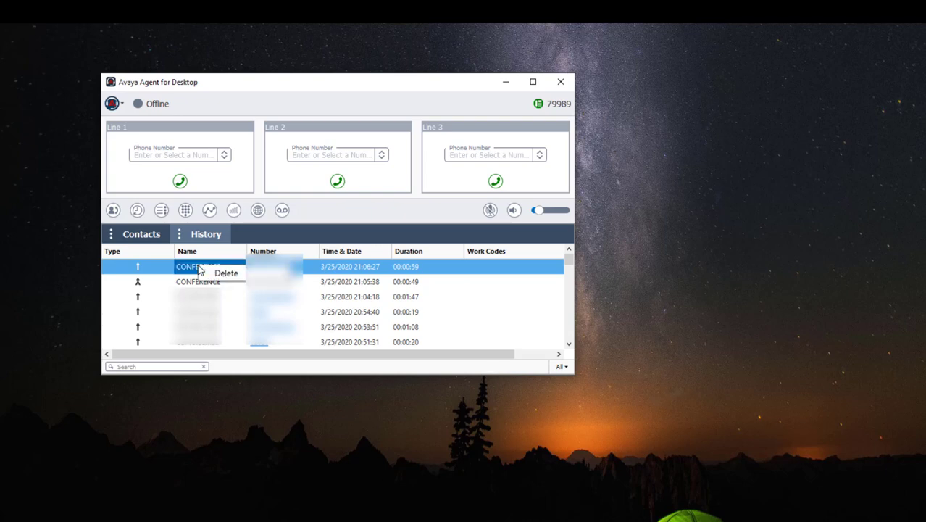
pyautogui.click(230, 273)
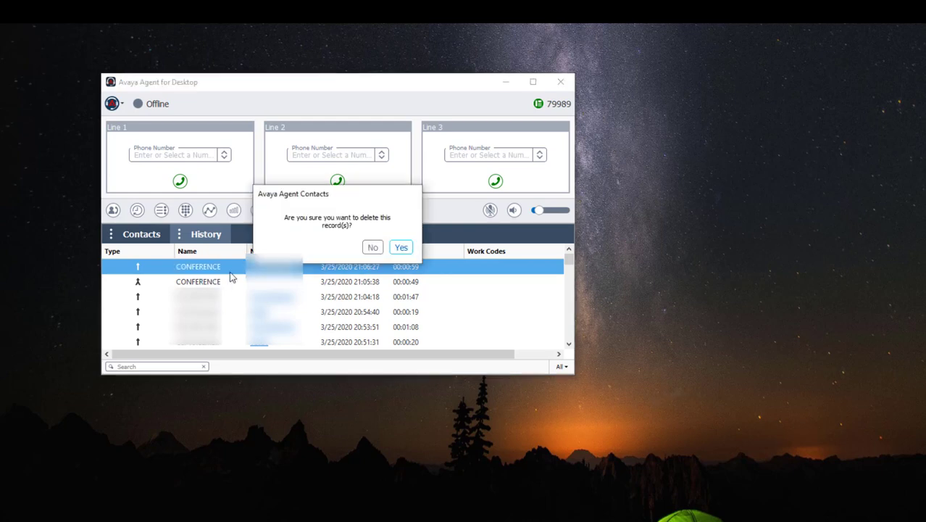
pyautogui.click(401, 248)
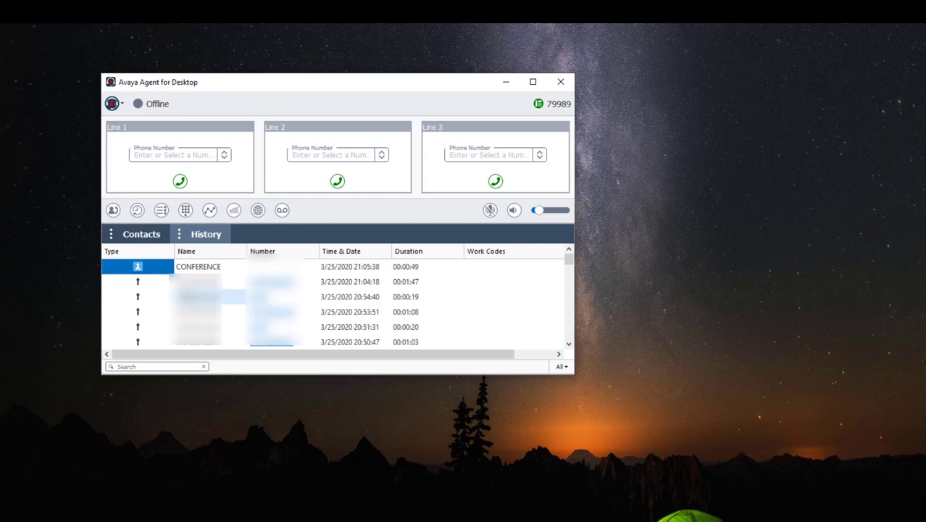
pyautogui.click(192, 297)
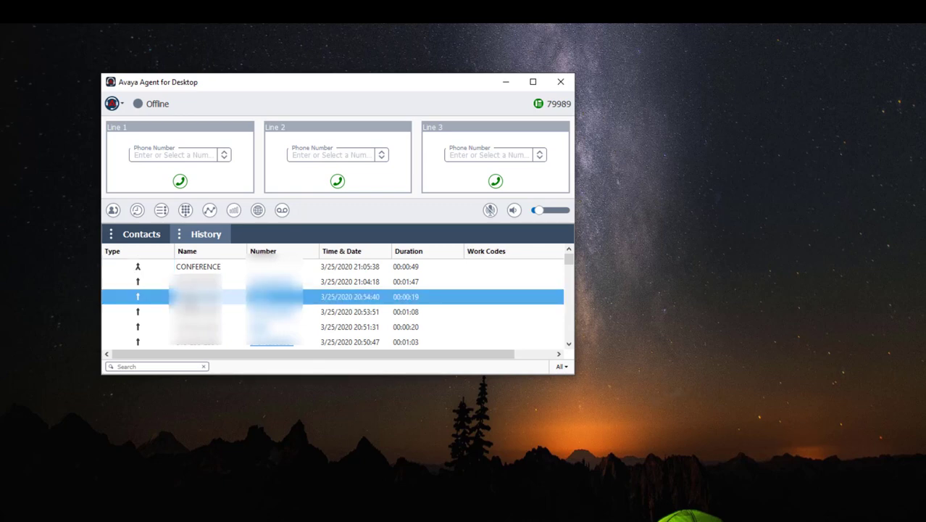
pyautogui.hotkey('ctrl', 'a')
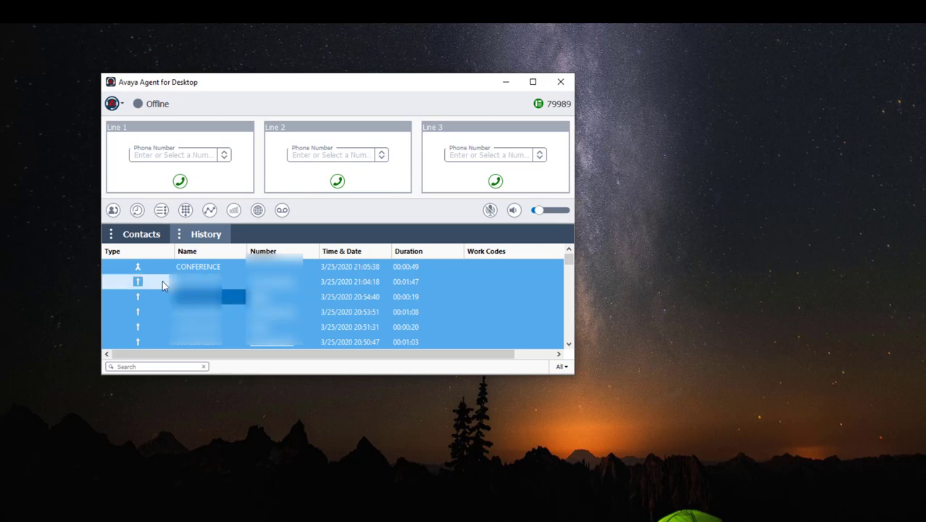
# Step: Open the Feature Buttons and Dial Pad widgets, and view the Feature Buttons and Stats Console contents
pyautogui.click(161, 210)
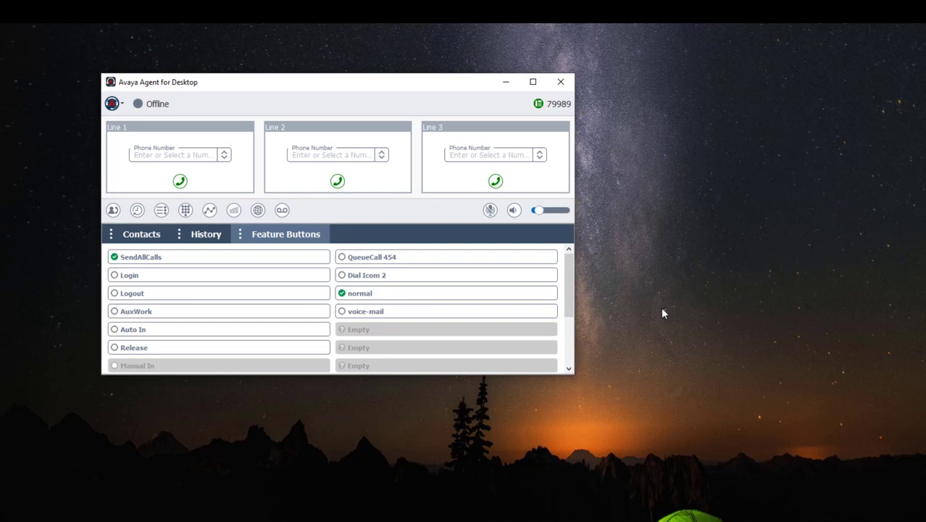
pyautogui.click(185, 212)
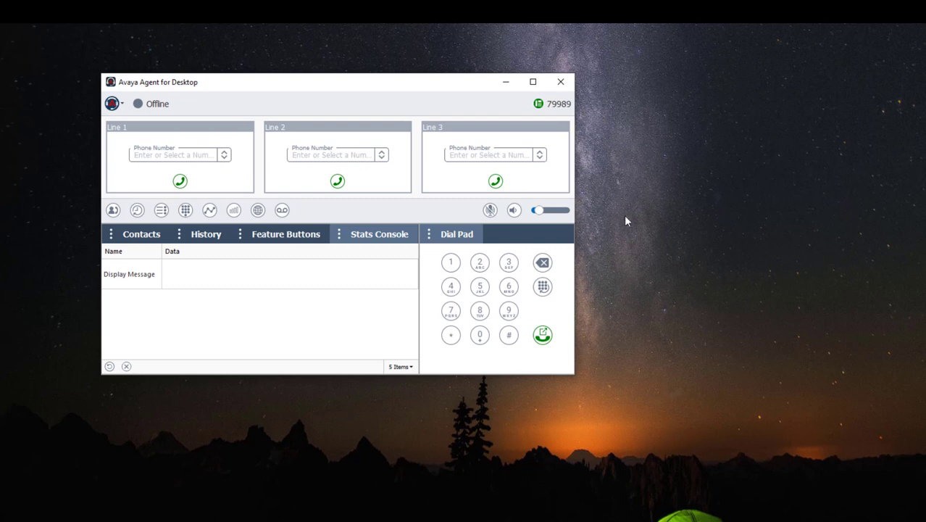
pyautogui.click(312, 230)
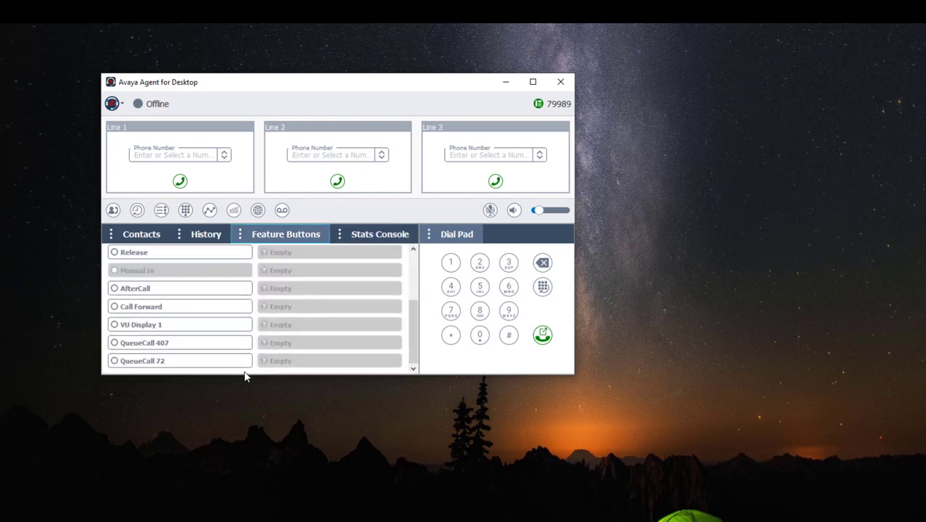
pyautogui.click(401, 237)
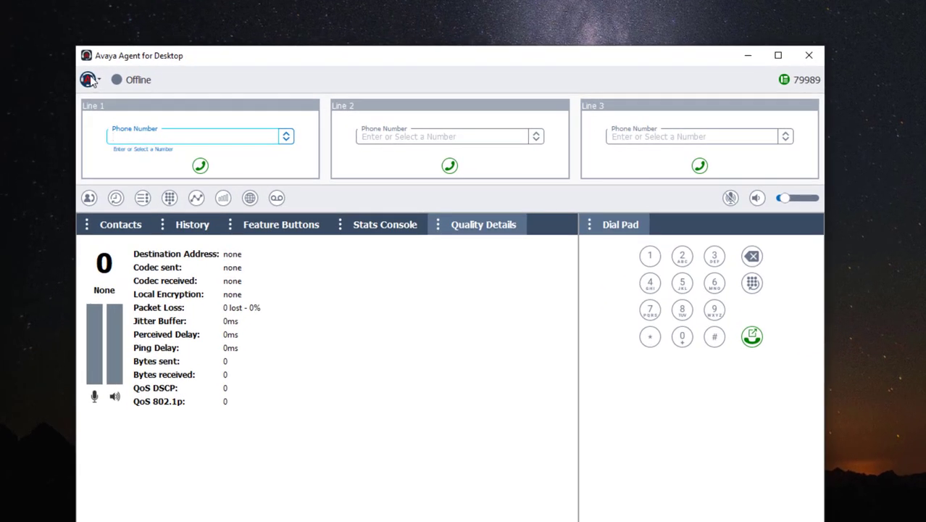
# Step: Open the application settings, return to the main window and check the voicemail messages
pyautogui.click(166, 99)
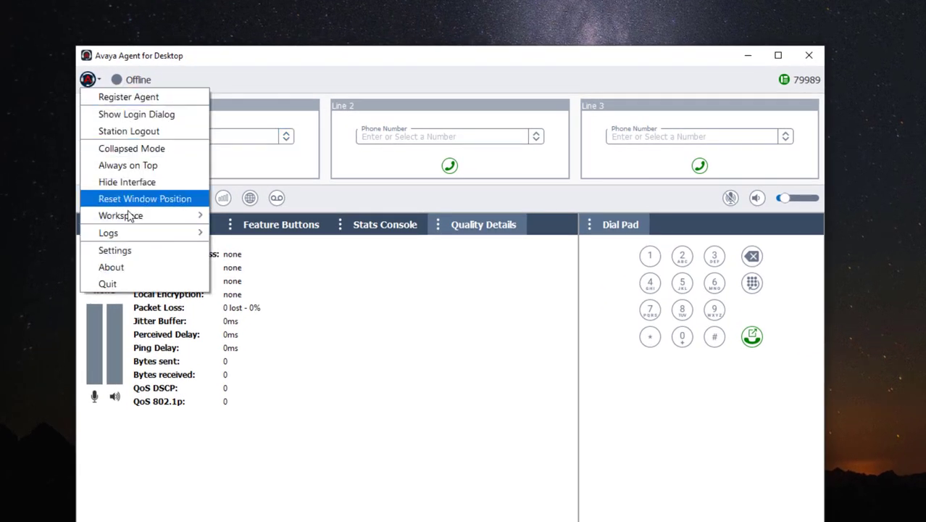
pyautogui.click(131, 250)
pyautogui.click(533, 229)
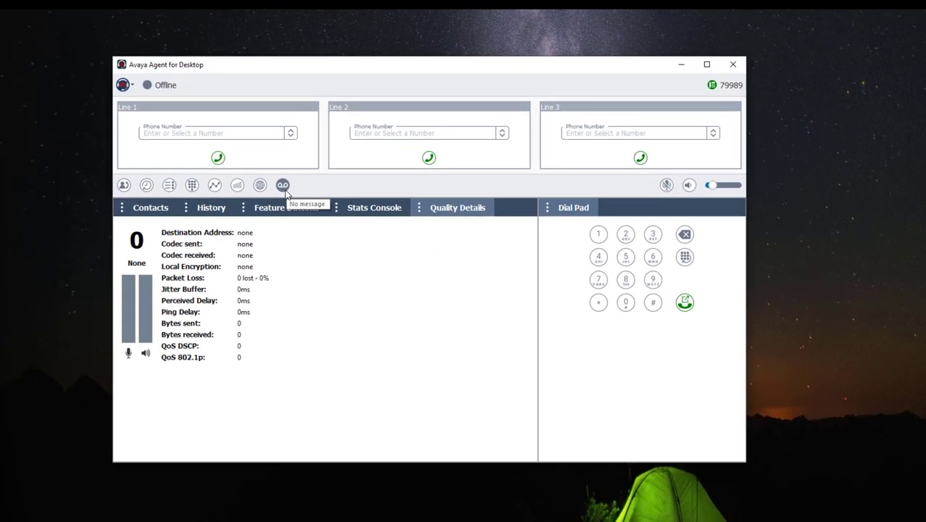
pyautogui.click(284, 186)
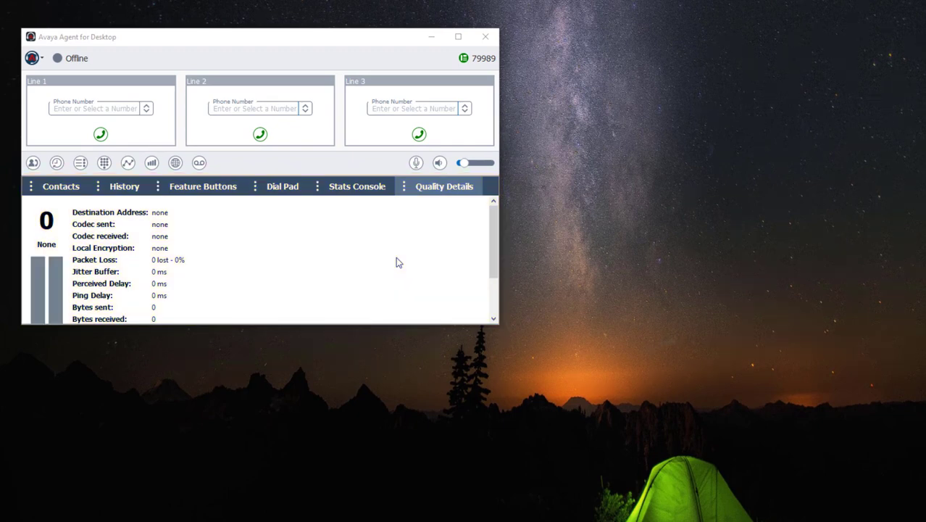
# Step: Close the Quality Details and History widgets and move Stats Console directly after Contacts
pyautogui.click(404, 187)
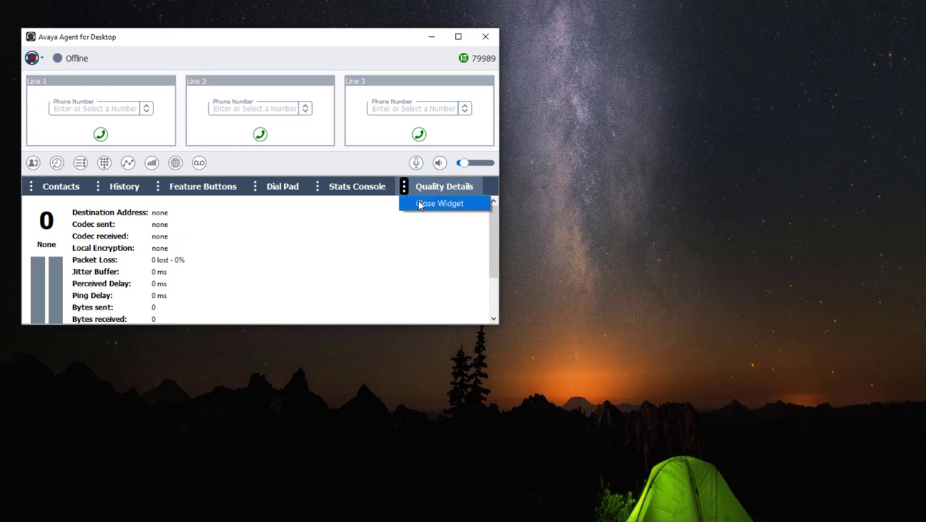
pyautogui.click(420, 203)
pyautogui.click(97, 186)
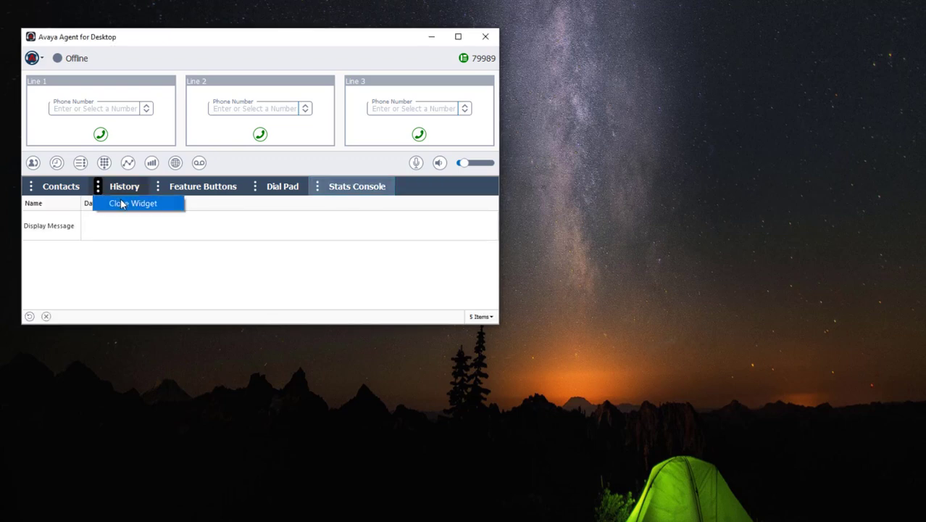
pyautogui.click(123, 204)
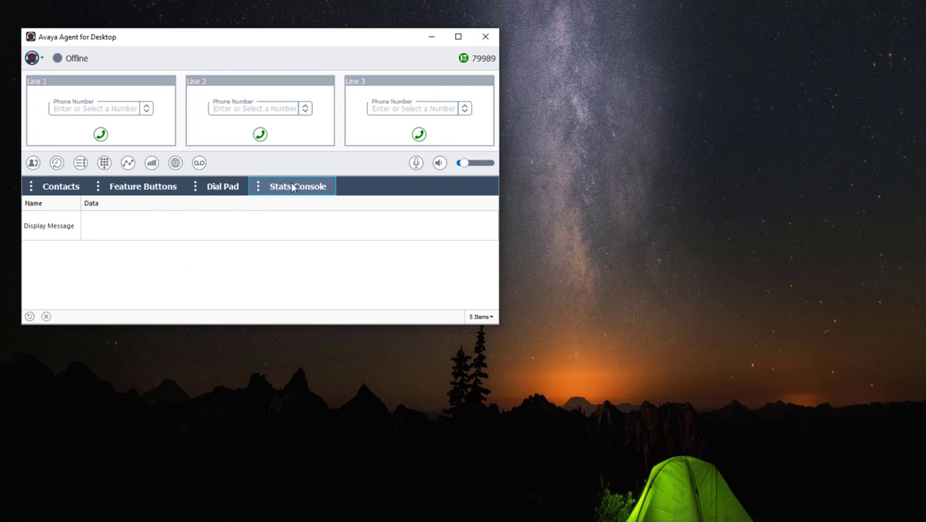
pyautogui.moveTo(293, 188); pyautogui.dragTo(136, 186)
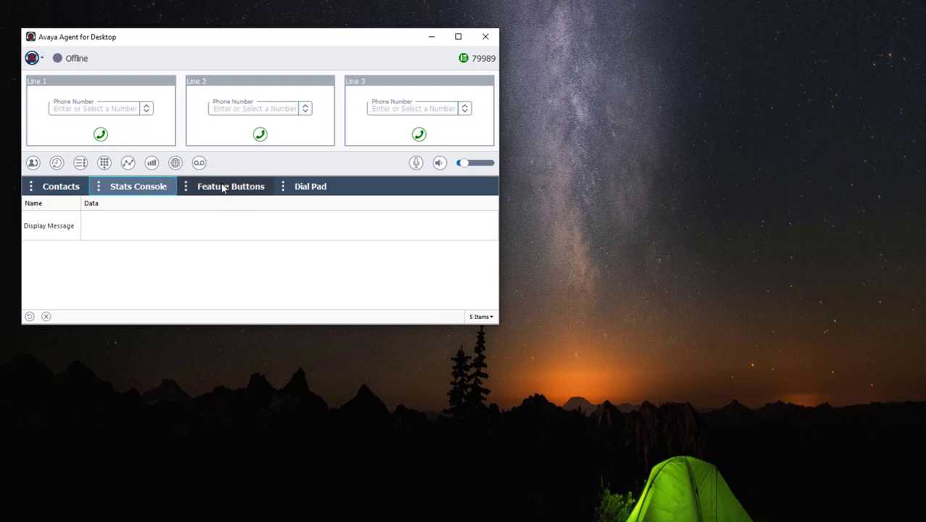
# Step: Detach the Feature Buttons and Dial Pad widgets into separate windows and place them beside the main window
pyautogui.moveTo(222, 187); pyautogui.dragTo(107, 312)
pyautogui.moveTo(184, 187); pyautogui.dragTo(568, 245)
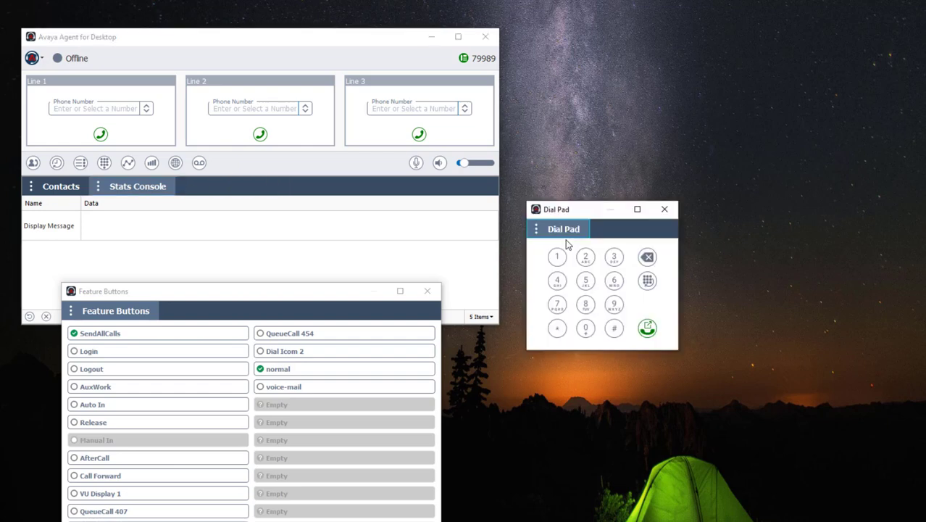
pyautogui.moveTo(559, 232); pyautogui.dragTo(557, 52)
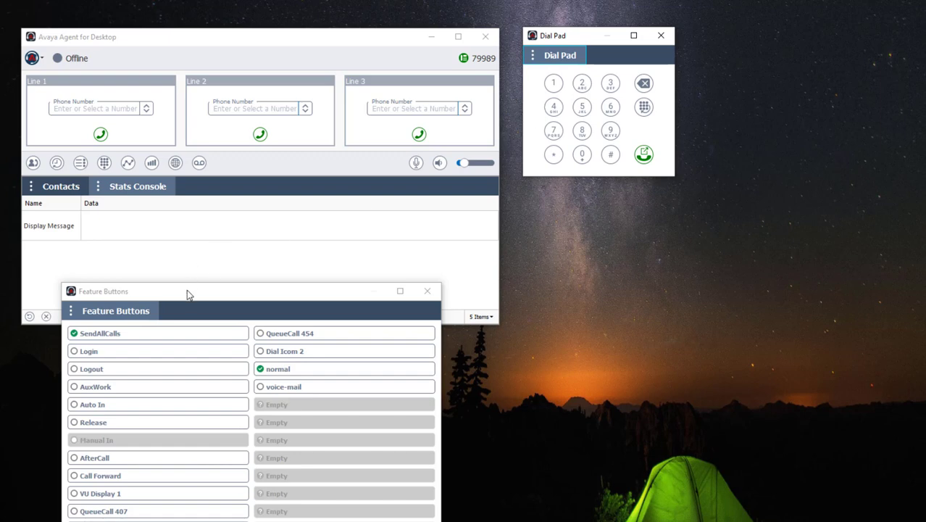
pyautogui.moveTo(187, 291); pyautogui.dragTo(644, 208)
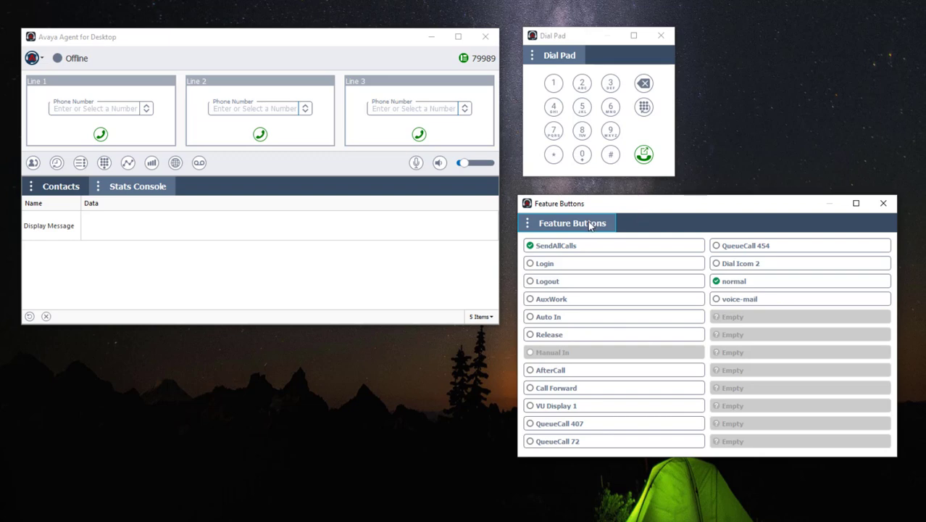
# Step: Dock the Feature Buttons widget on the left side of the widget area, beside Contacts and Stats Console
pyautogui.moveTo(590, 226); pyautogui.dragTo(291, 216)
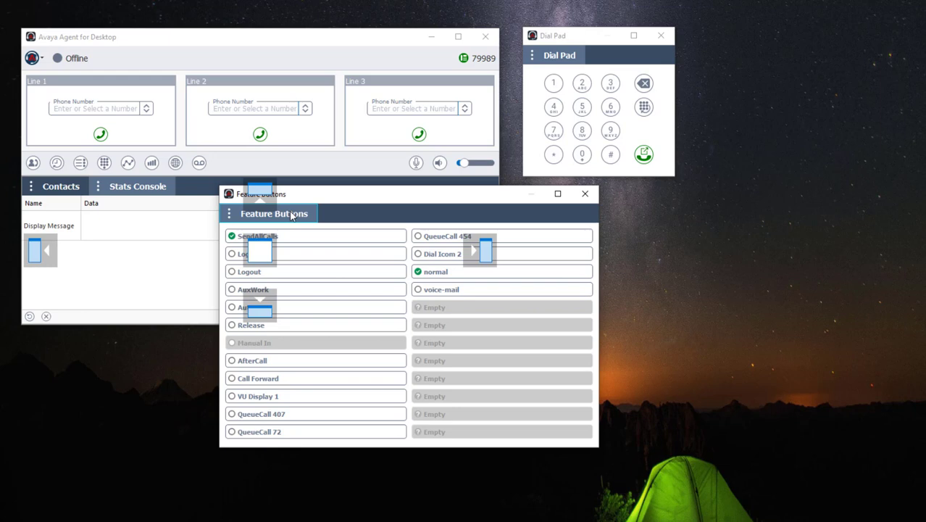
pyautogui.moveTo(291, 216); pyautogui.dragTo(39, 247)
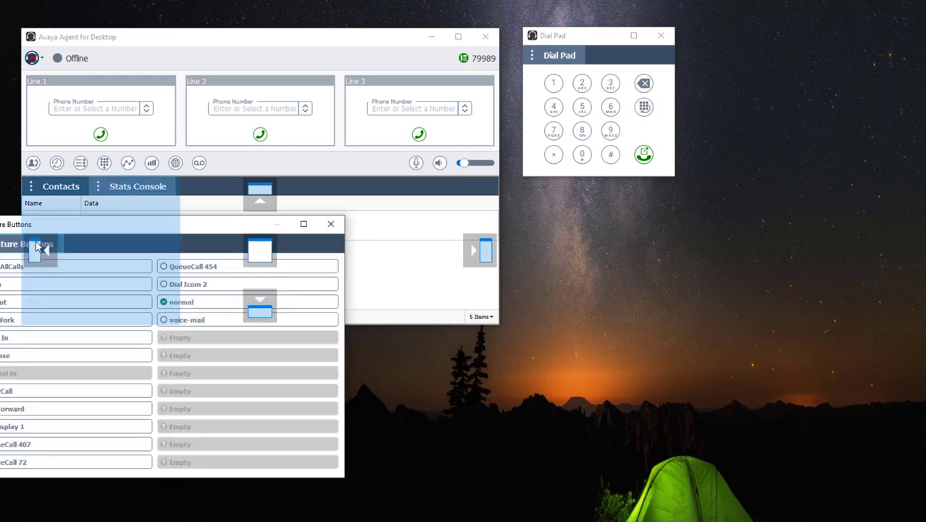
pyautogui.moveTo(38, 247); pyautogui.dragTo(38, 247)
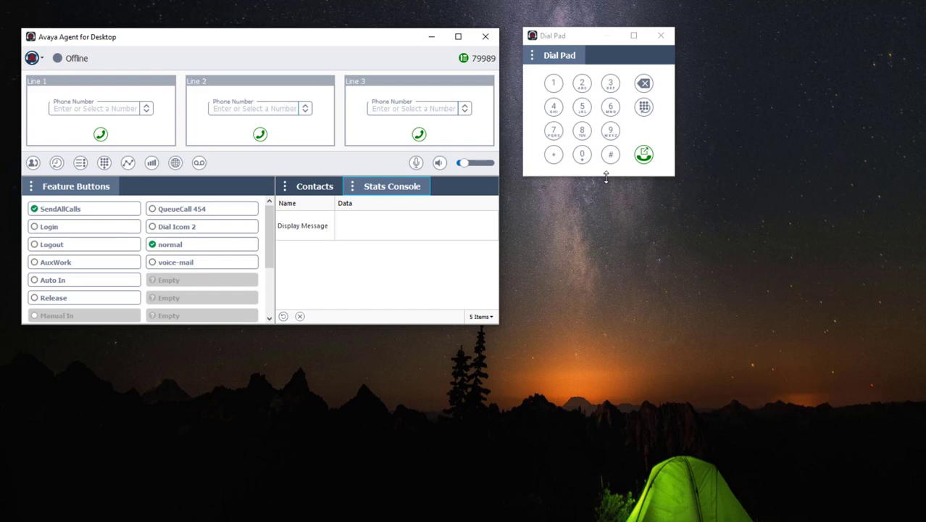
# Step: Dock the detached Dial Pad widget along the right edge of the main window's widget area
pyautogui.click(565, 56)
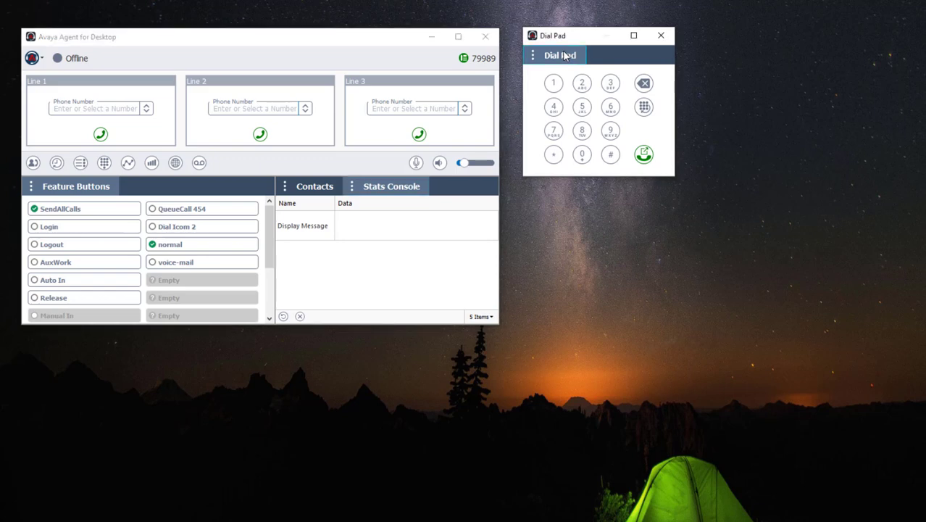
pyautogui.moveTo(566, 57); pyautogui.dragTo(488, 249)
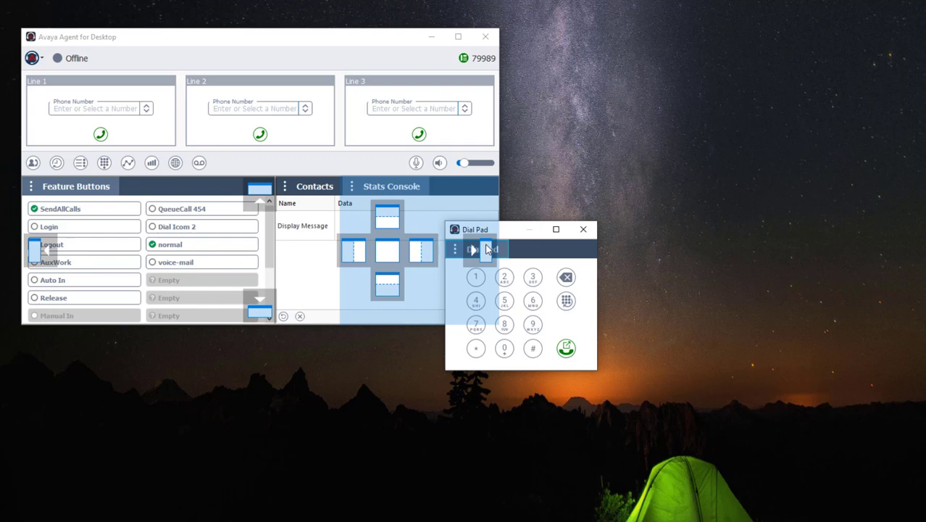
pyautogui.moveTo(487, 250); pyautogui.dragTo(488, 249)
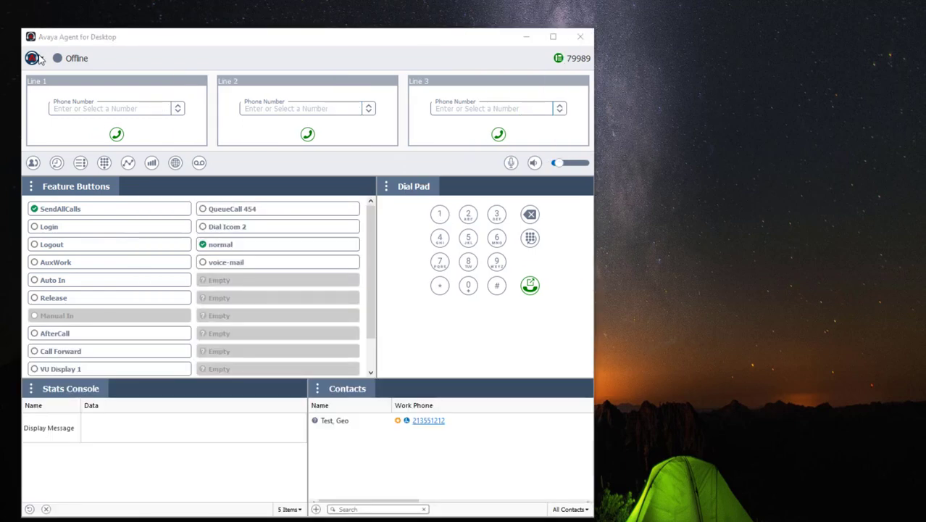
# Step: Save the current widget layout as a new workspace named "test Workspace"
pyautogui.click(32, 58)
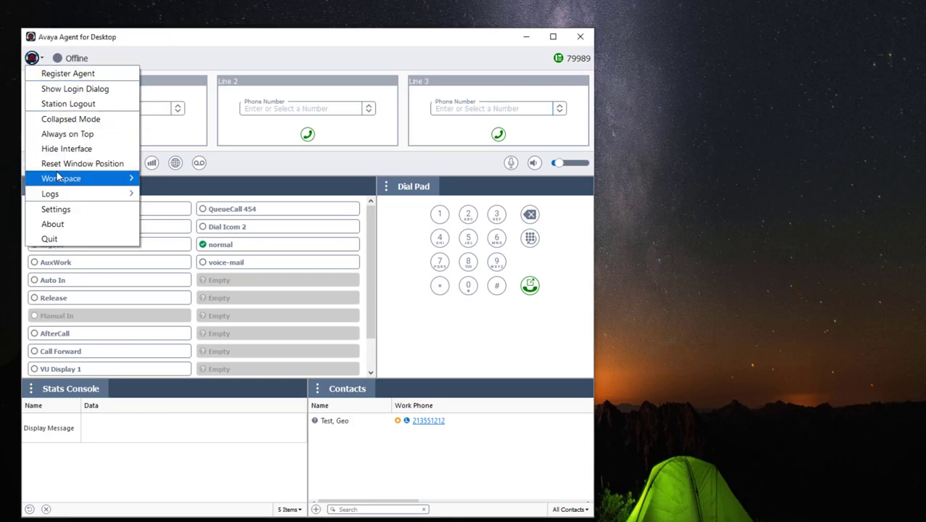
pyautogui.moveTo(61, 180)
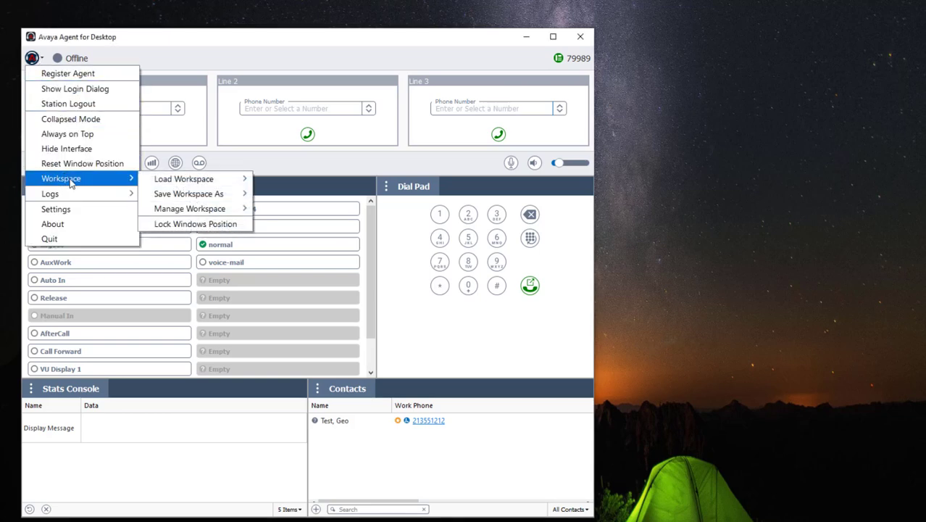
pyautogui.moveTo(183, 198)
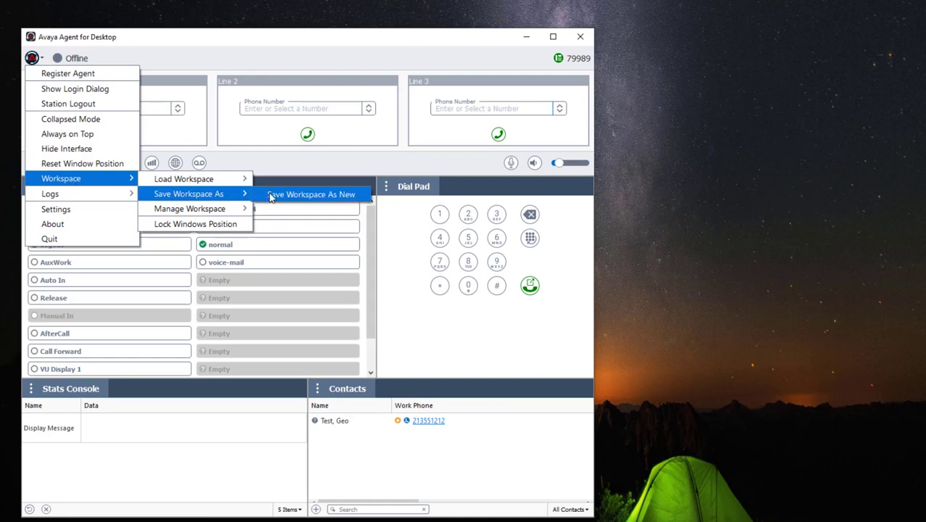
pyautogui.click(311, 194)
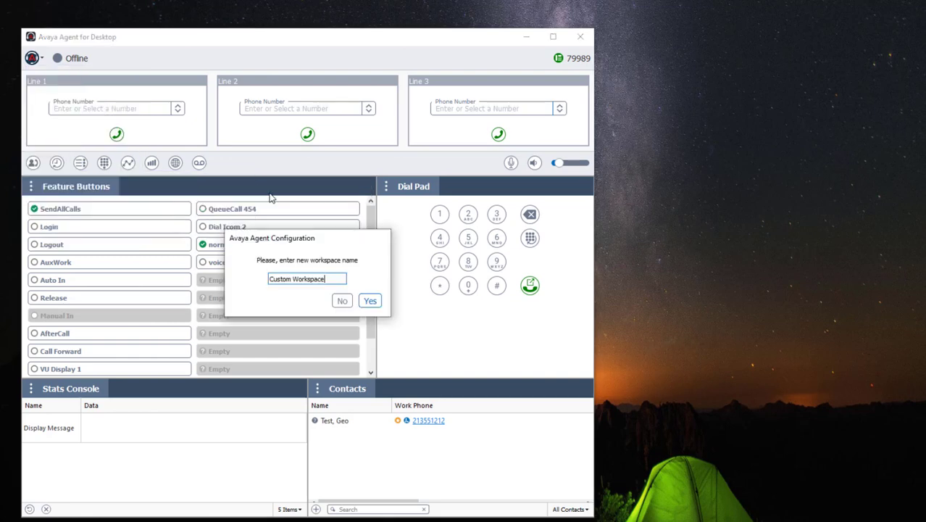
pyautogui.moveTo(292, 279); pyautogui.dragTo(244, 277)
pyautogui.write('test')
pyautogui.click(370, 302)
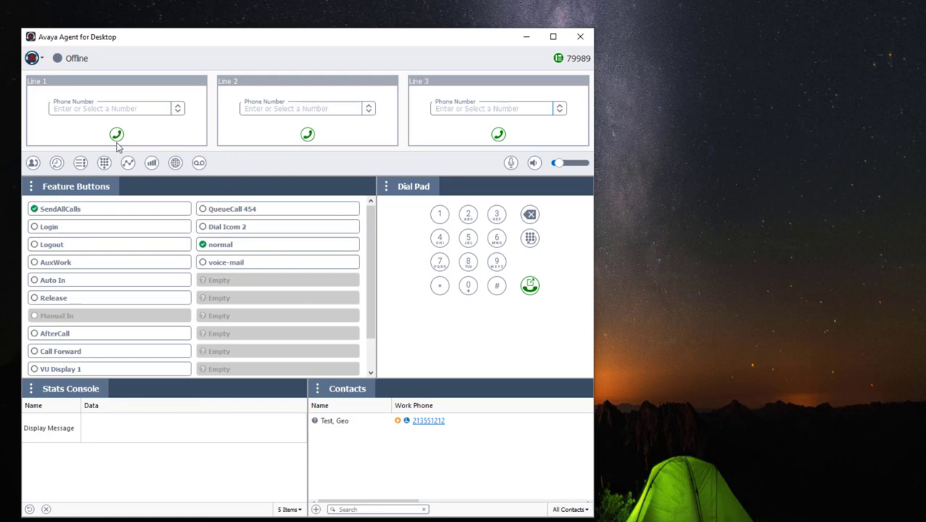
# Step: Load the Basic workspace in place of the current widget layout
pyautogui.click(31, 58)
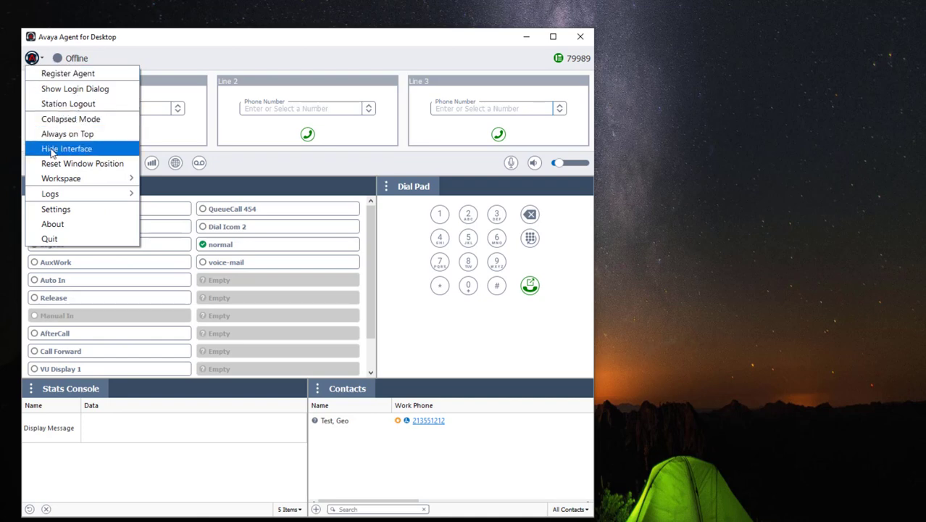
pyautogui.moveTo(107, 179)
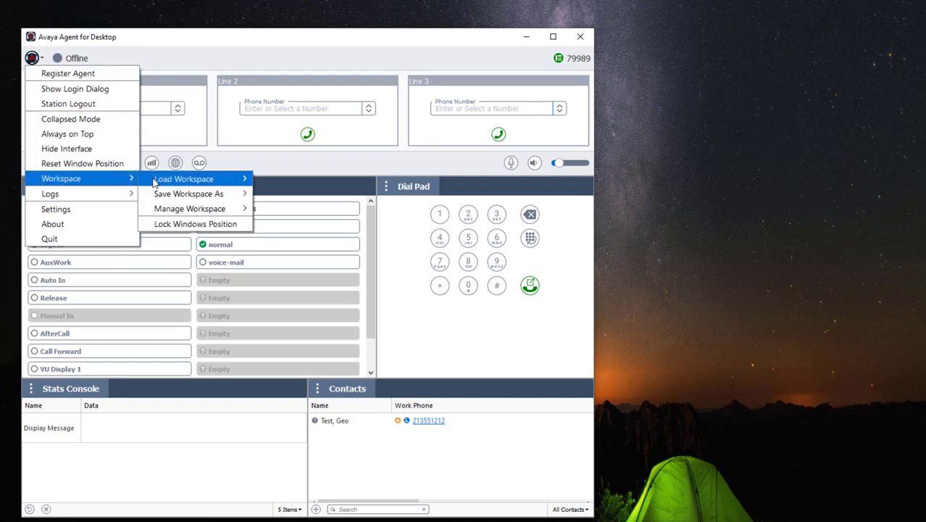
pyautogui.moveTo(154, 182)
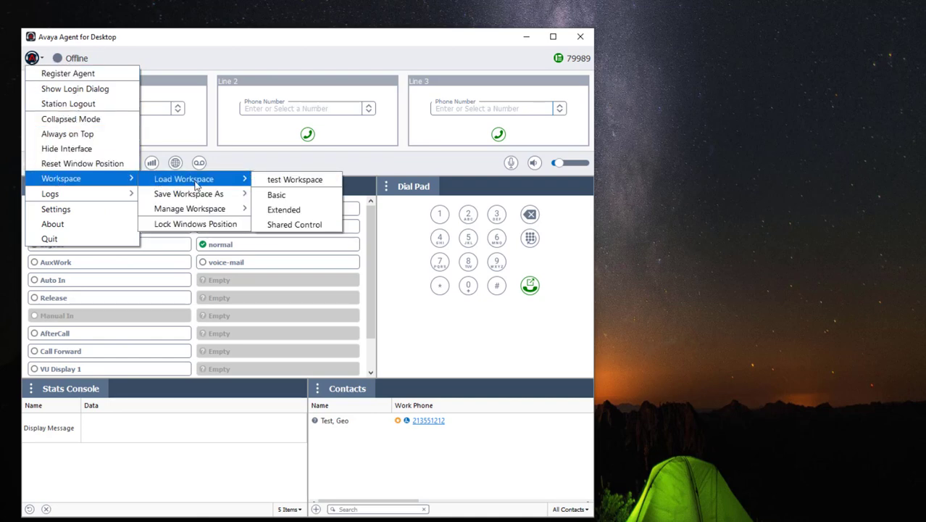
pyautogui.click(268, 195)
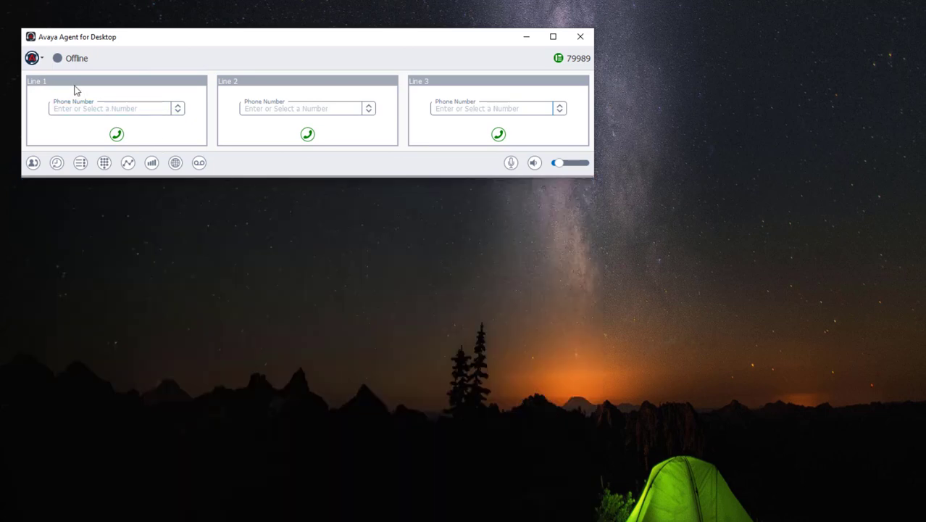
# Step: Remove the saved workspace "test Workspace" and confirm its removal
pyautogui.click(33, 58)
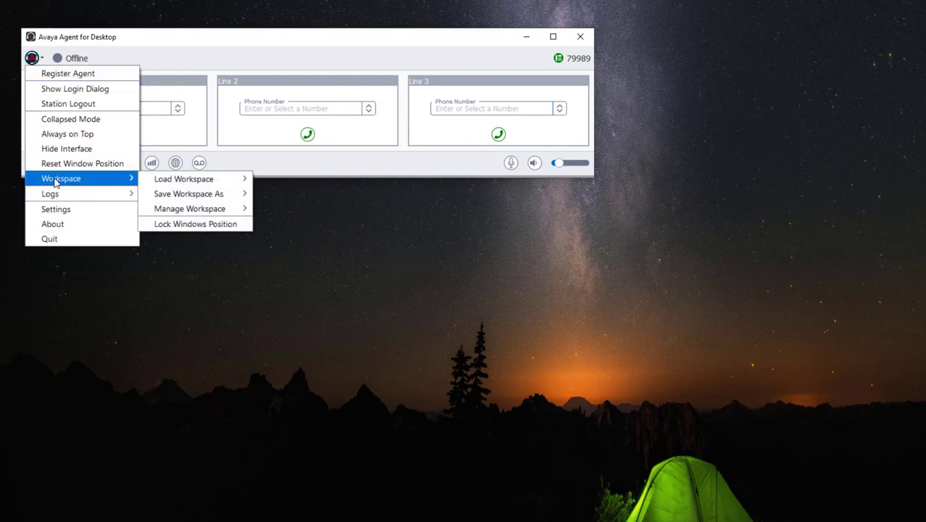
pyautogui.moveTo(219, 212)
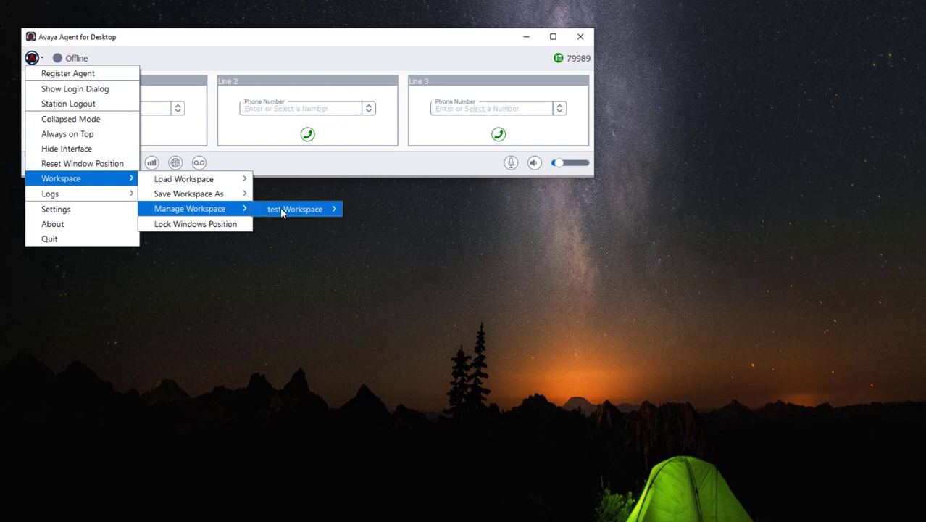
pyautogui.moveTo(284, 211)
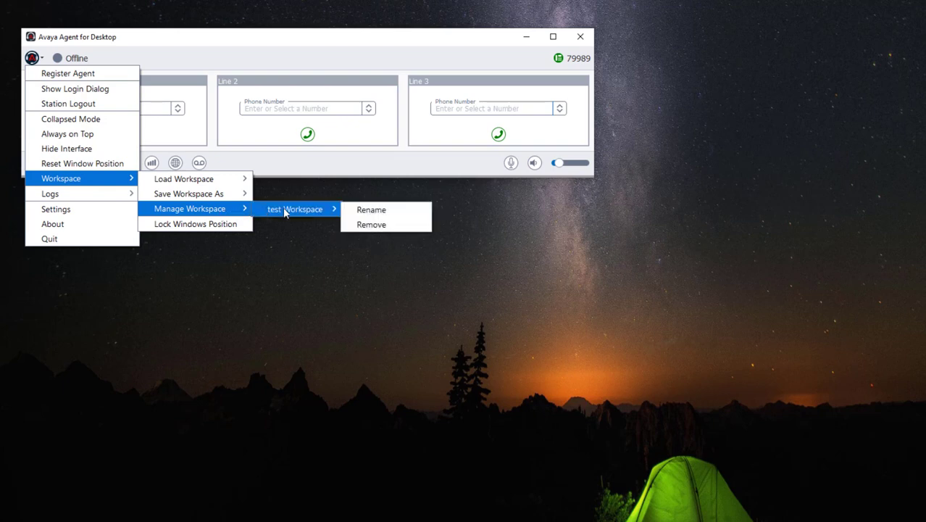
pyautogui.click(371, 225)
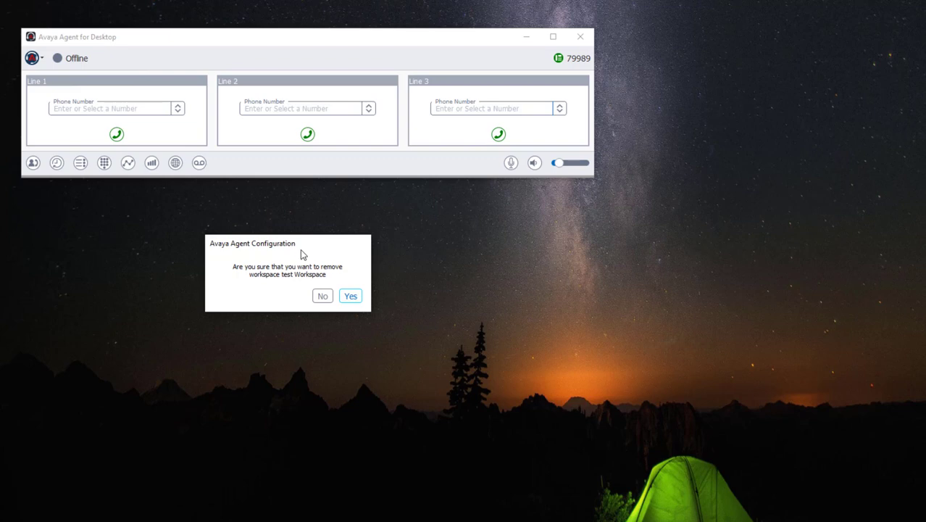
pyautogui.click(351, 297)
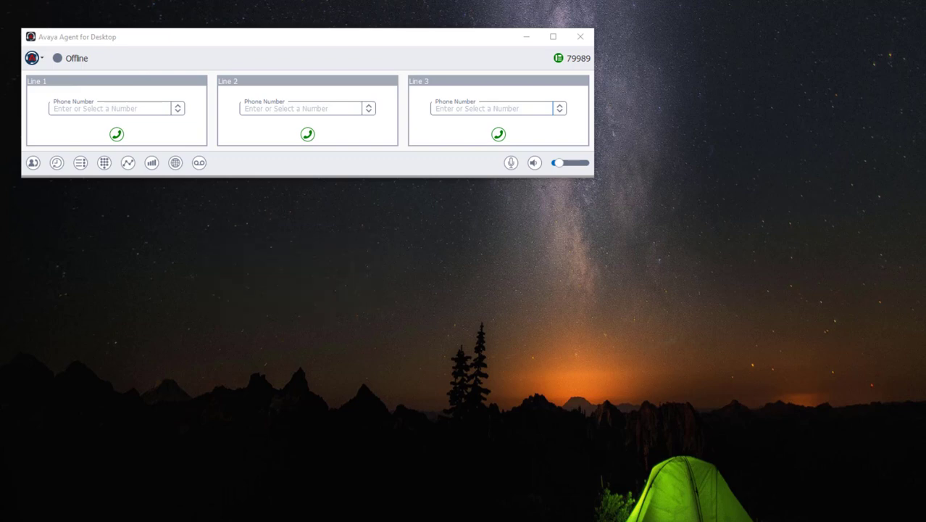